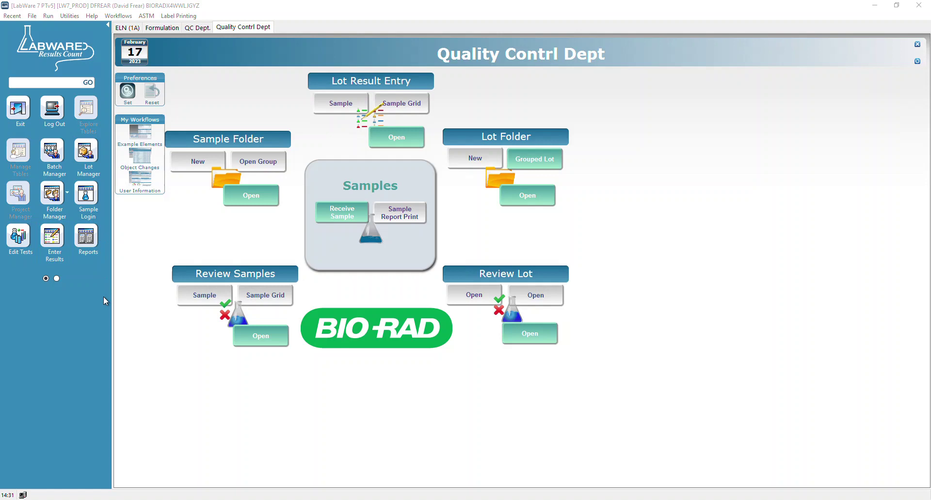
# Open the Run menu to reach the options for logging new samples
pyautogui.click(48, 16)
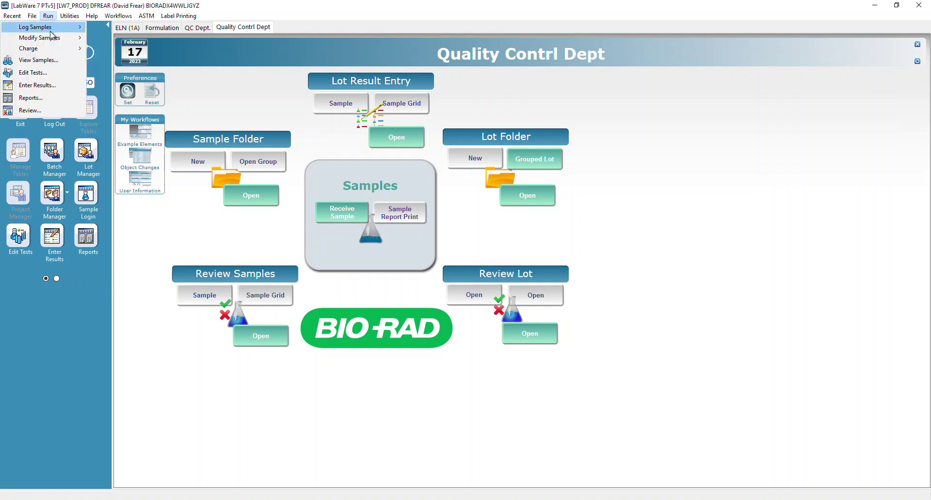
# Start a Grid Login and load the PSAMPLE login template
pyautogui.moveTo(50, 29)
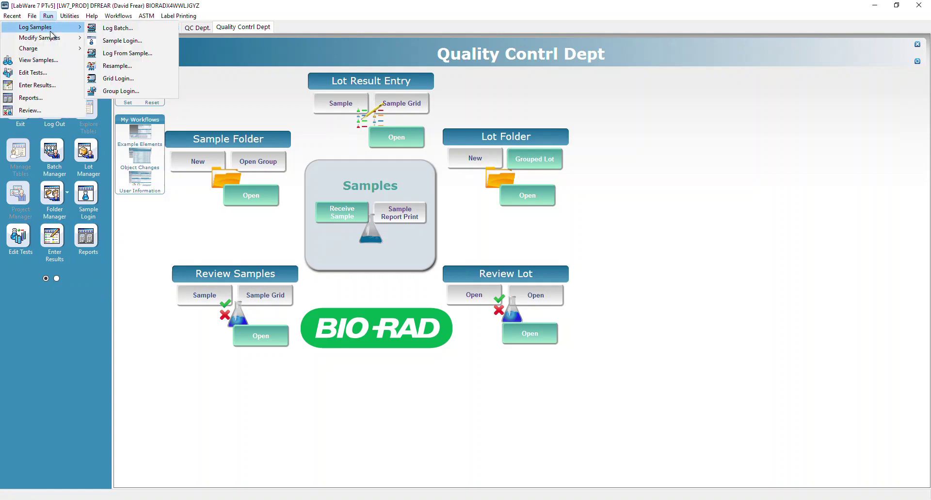
pyautogui.click(152, 83)
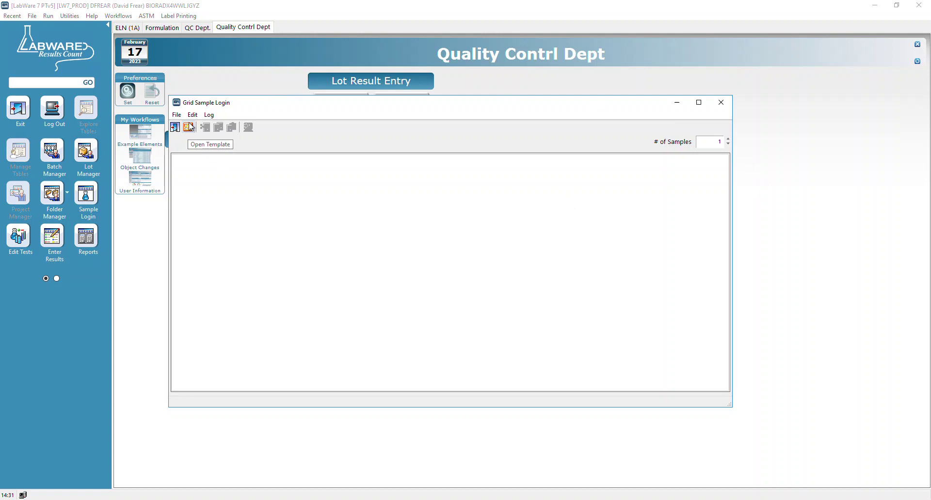
pyautogui.click(190, 132)
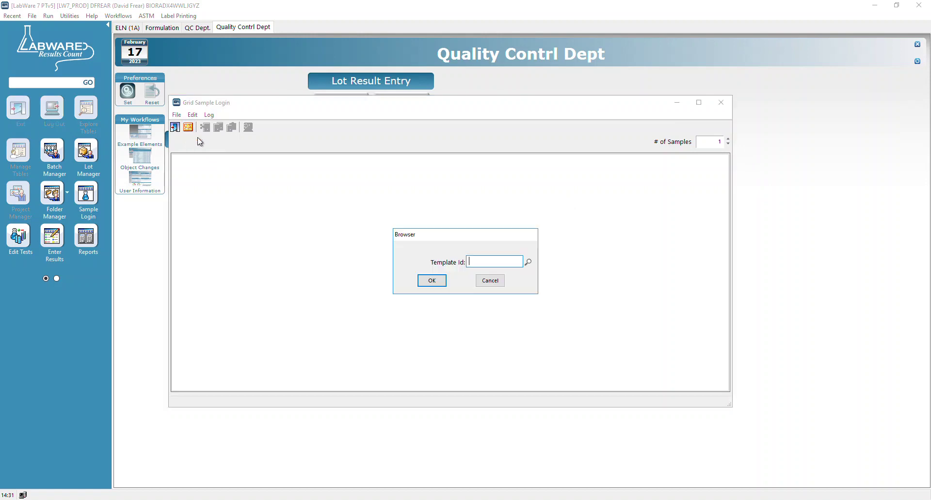
pyautogui.click(529, 262)
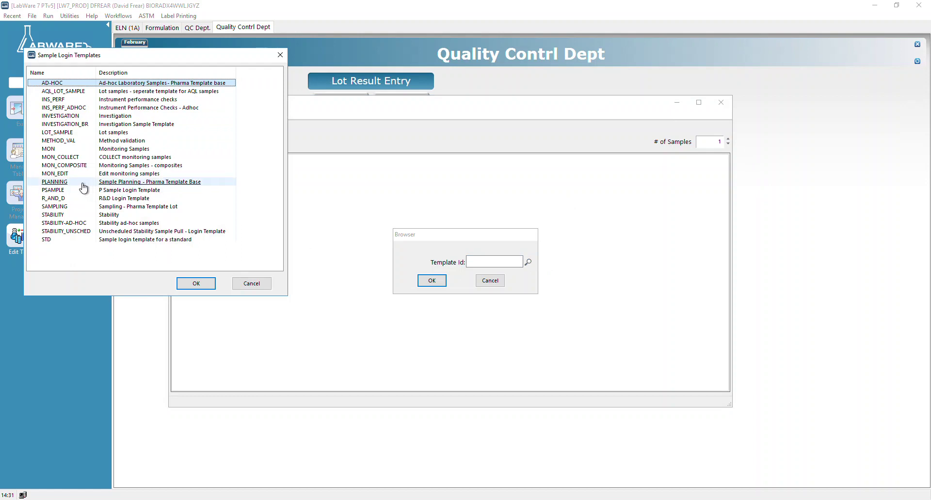
pyautogui.click(131, 194)
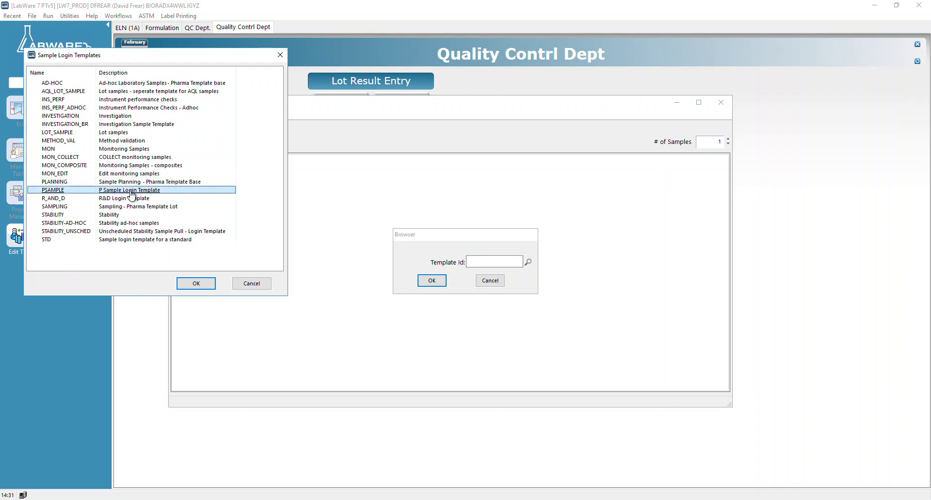
pyautogui.click(208, 284)
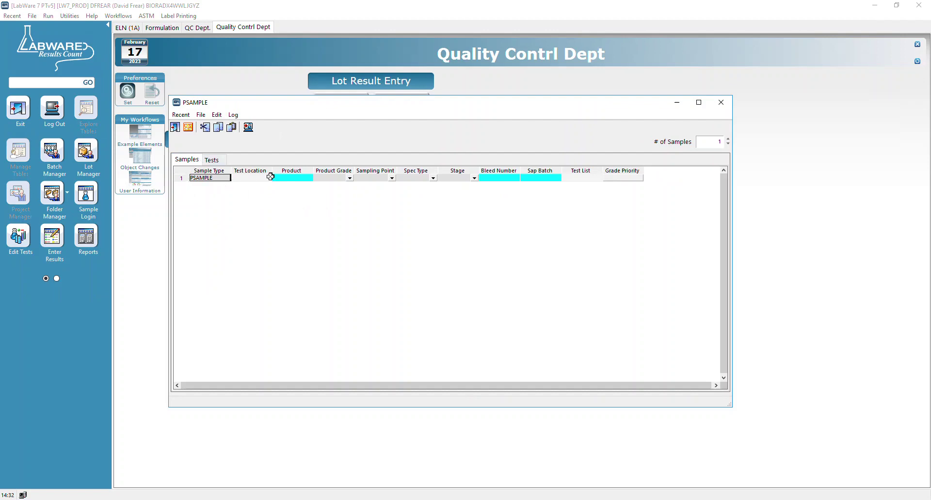
# Set the first sample's Product to PSAMPLE from the 'p' matches, filling grade, sampling point and stage
pyautogui.click(292, 178)
pyautogui.write('p')
pyautogui.press('Tab')
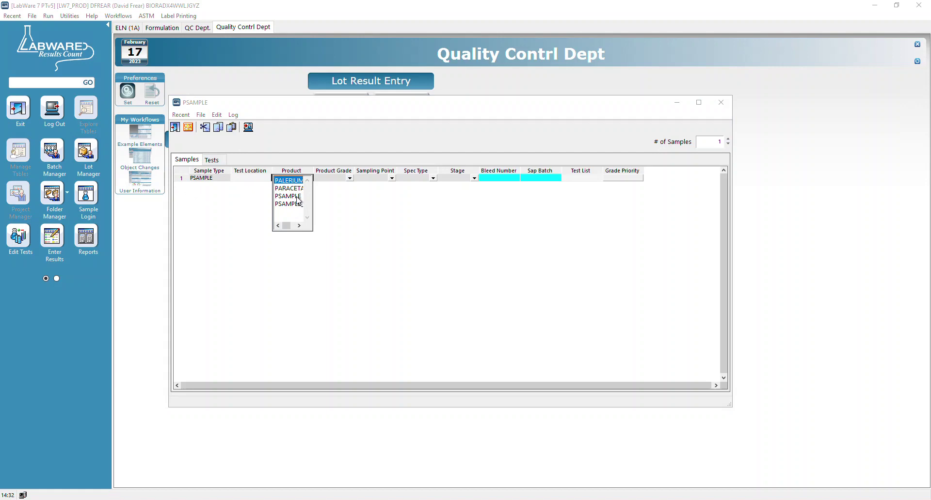
pyautogui.click(296, 197)
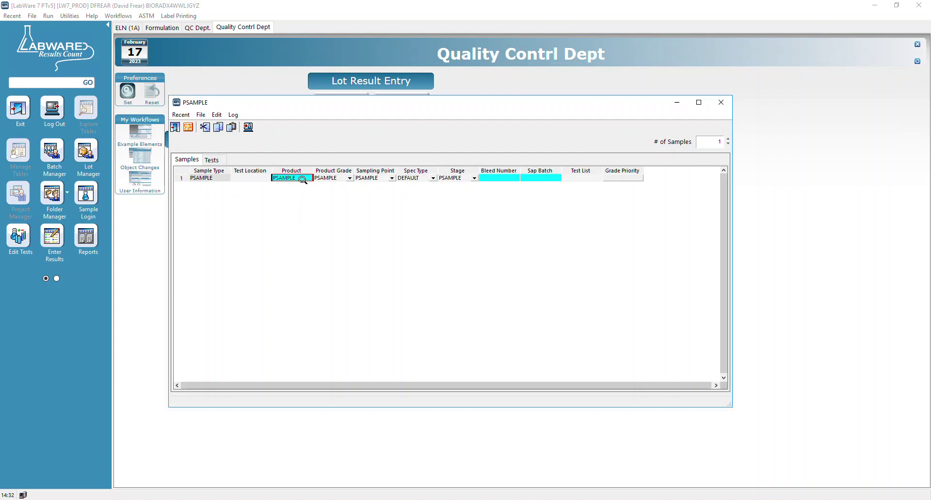
pyautogui.click(302, 180)
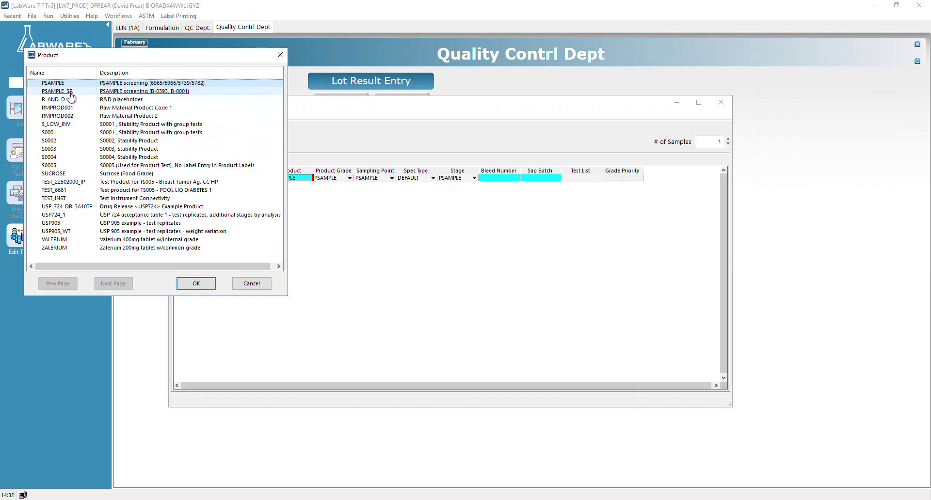
pyautogui.click(254, 284)
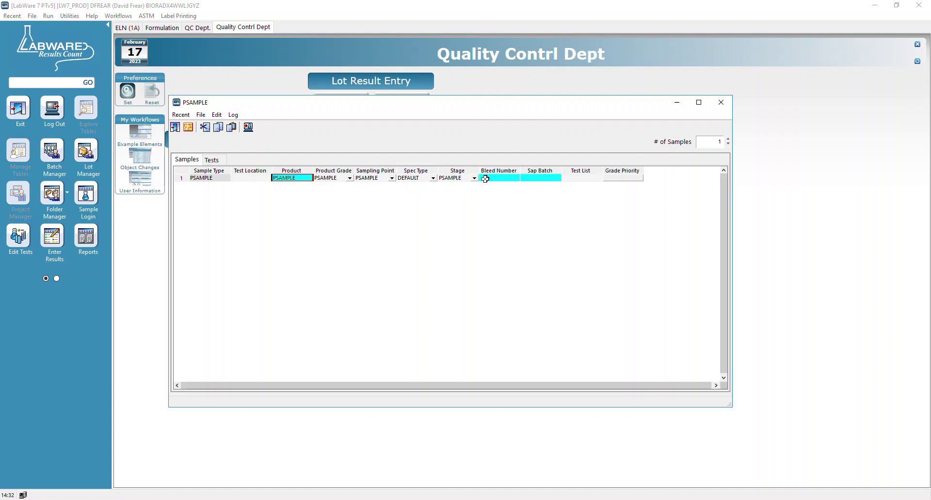
pyautogui.click(501, 178)
pyautogui.click(547, 178)
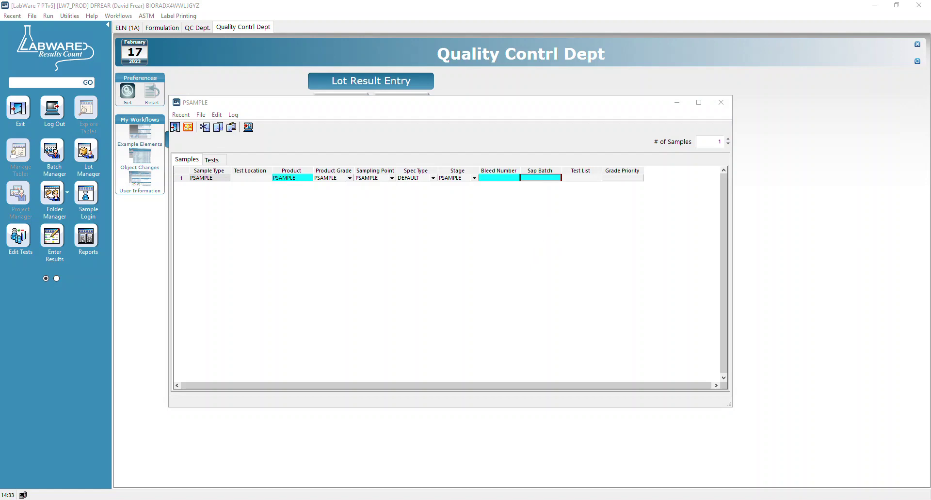
pyautogui.click(530, 177)
pyautogui.hotkey('ctrl', 'v')
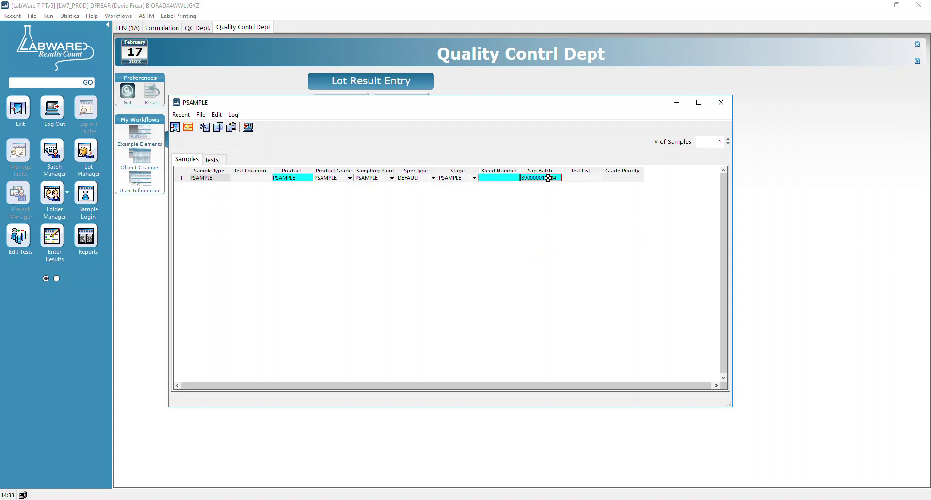
pyautogui.doubleClick(549, 177)
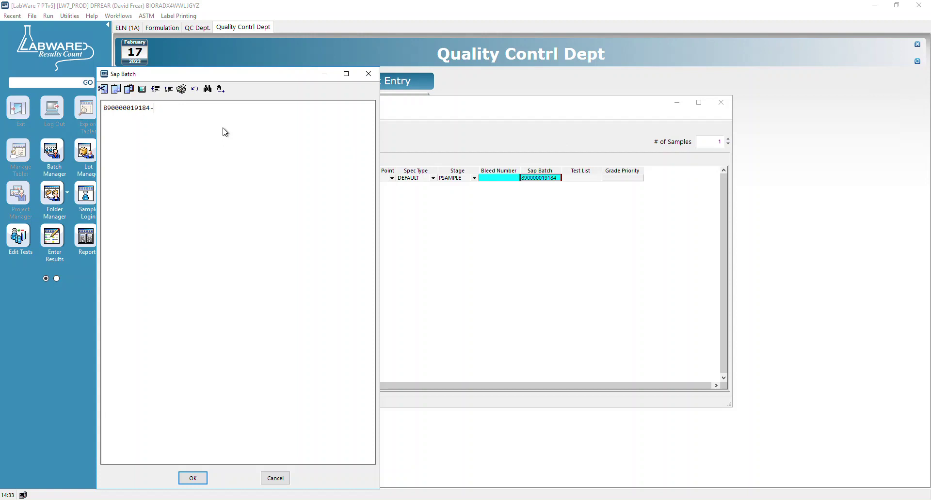
pyautogui.write('2')
pyautogui.click(192, 478)
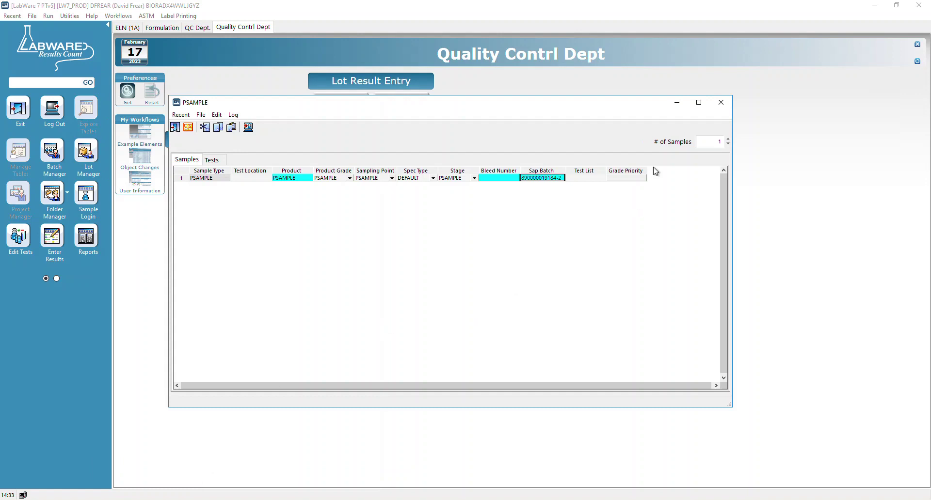
pyautogui.doubleClick(637, 179)
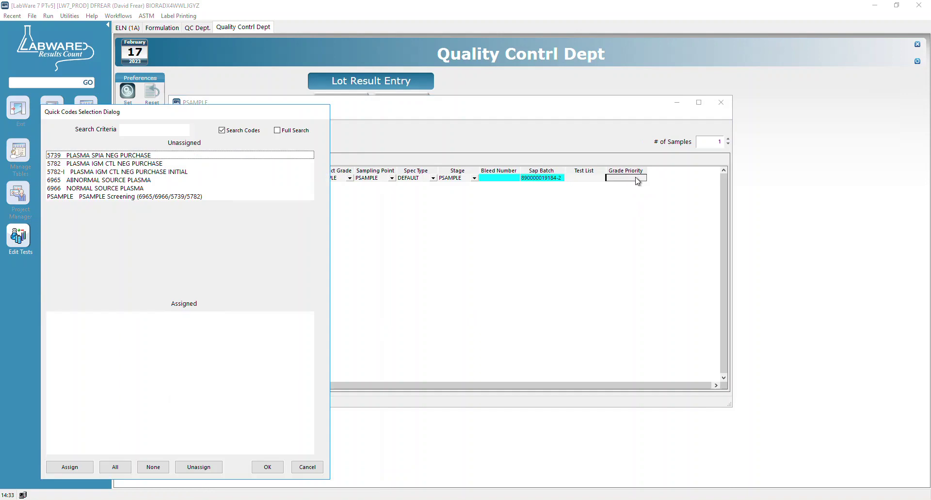
# Assign the PSAMPLE Screening quick code as the first sample's Grade Priority
pyautogui.moveTo(259, 115); pyautogui.dragTo(293, 66)
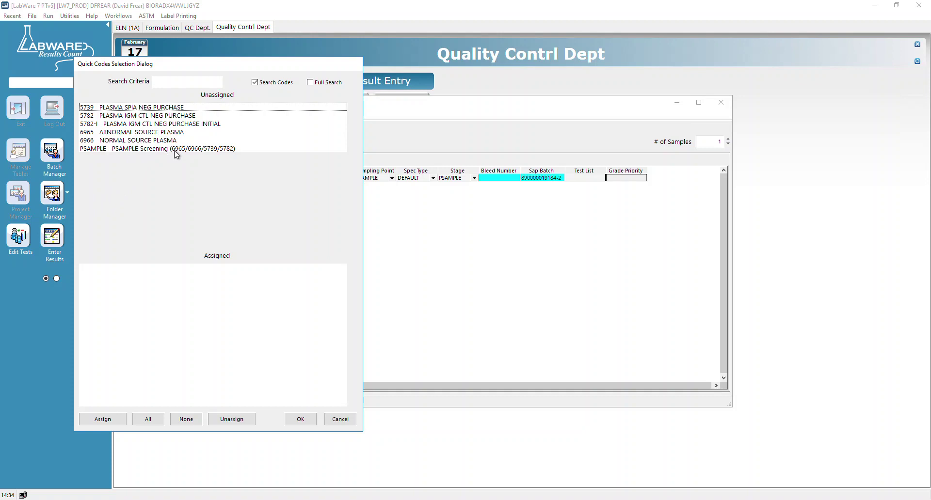
pyautogui.click(210, 150)
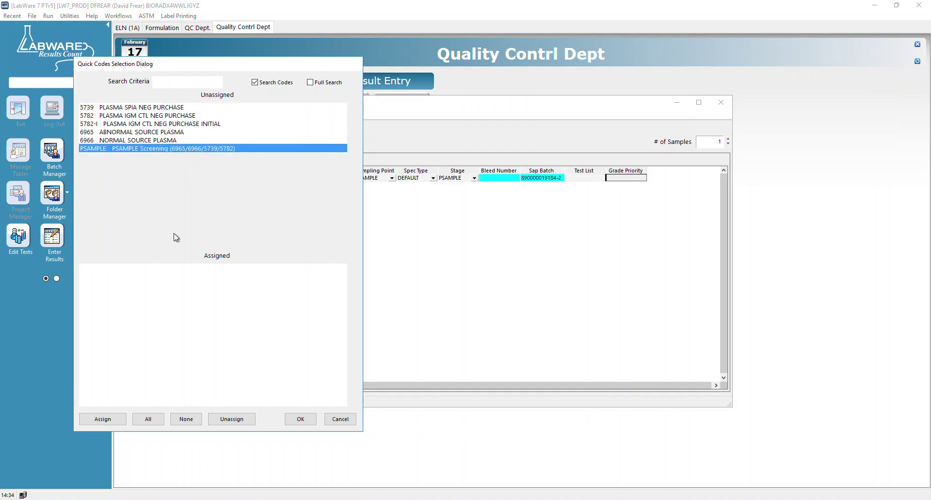
pyautogui.doubleClick(163, 150)
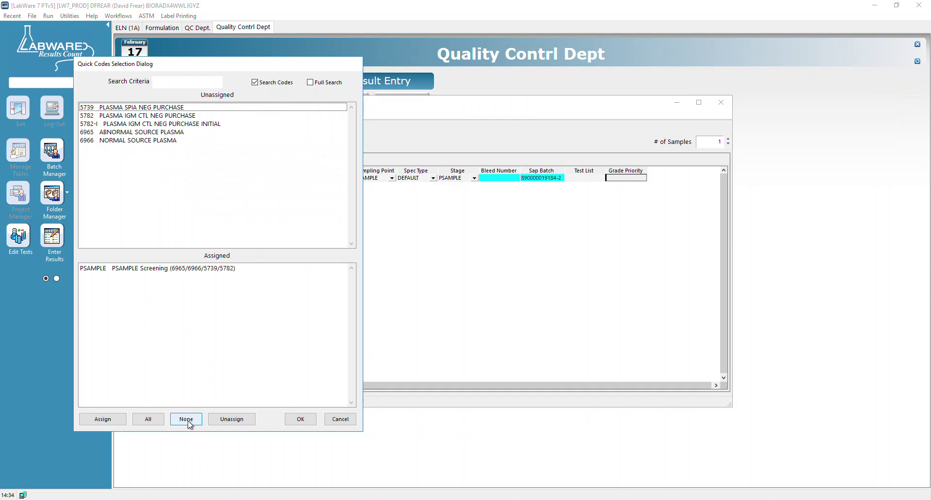
pyautogui.click(188, 421)
pyautogui.click(139, 151)
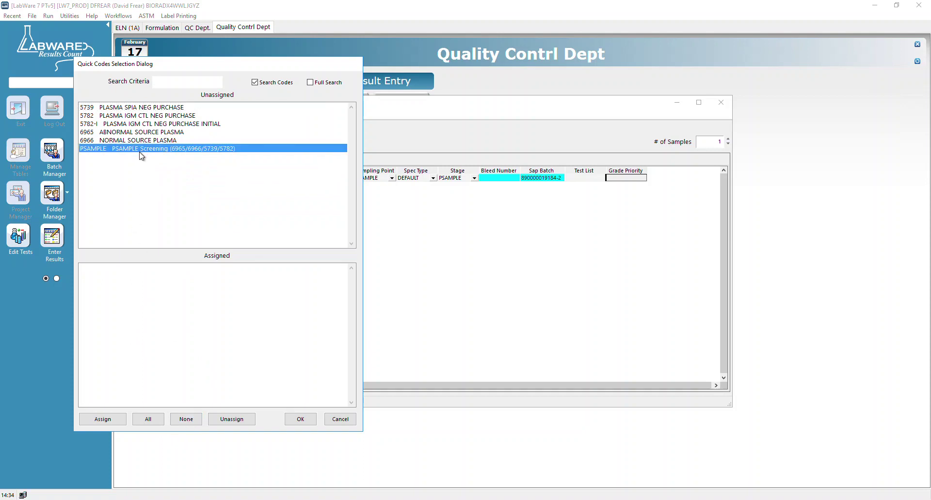
pyautogui.click(116, 420)
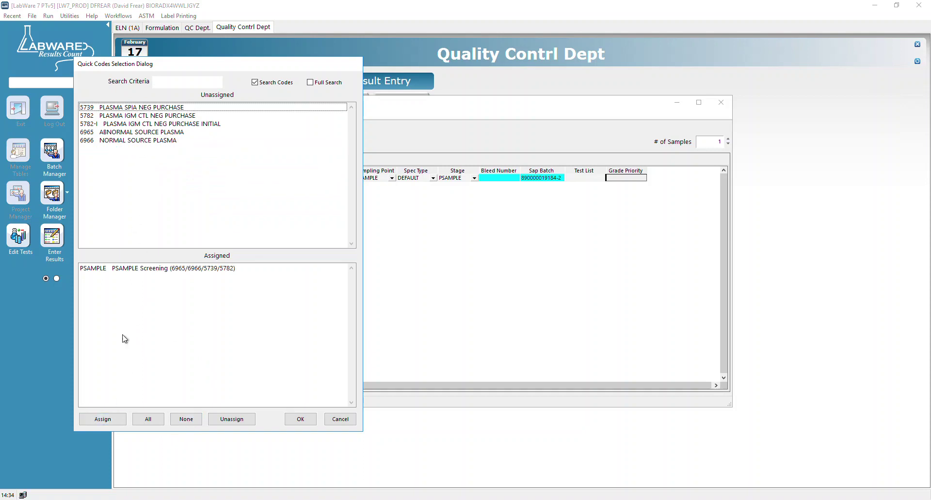
pyautogui.click(306, 423)
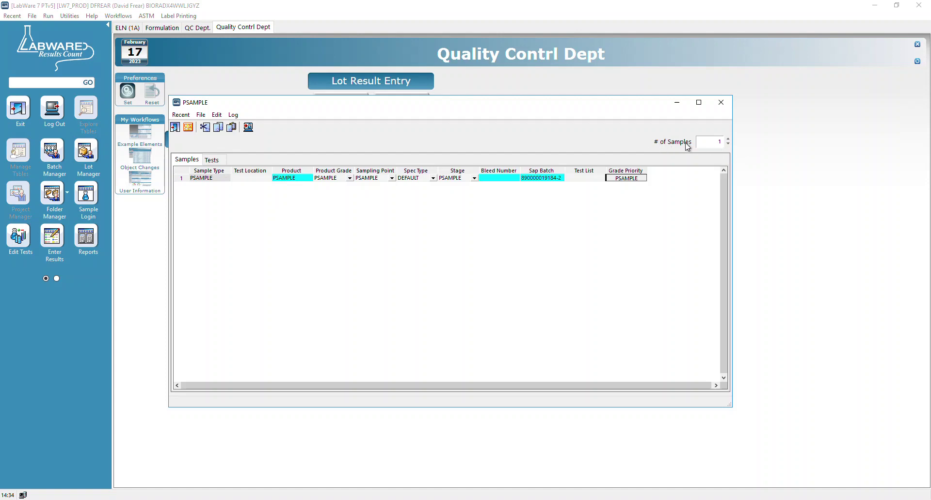
# Change the # of Samples to 100 and scroll through the new rows and back to the top
pyautogui.doubleClick(712, 142)
pyautogui.write('100')
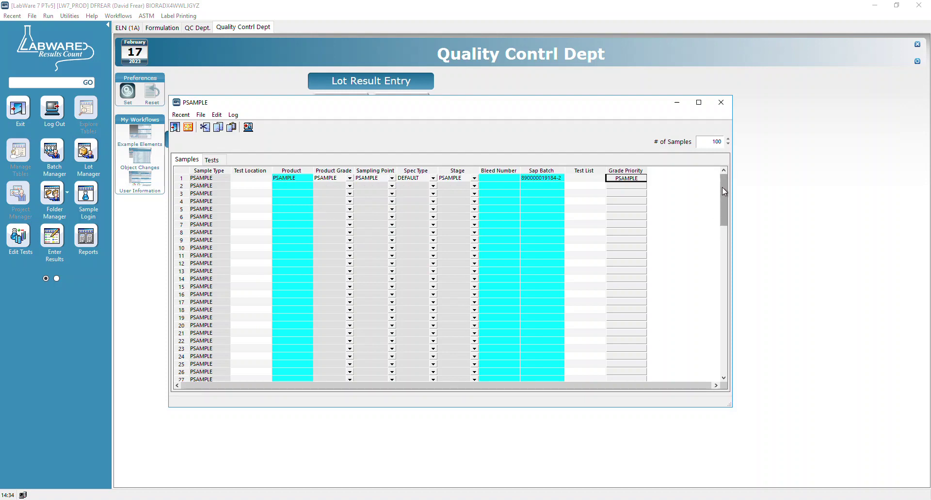
pyautogui.moveTo(722, 189); pyautogui.dragTo(717, 380)
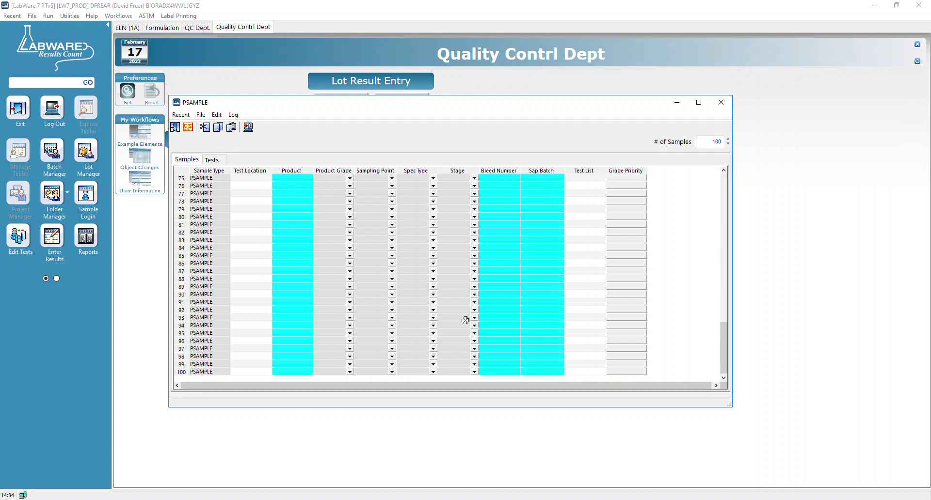
pyautogui.scroll(9, 465, 321)
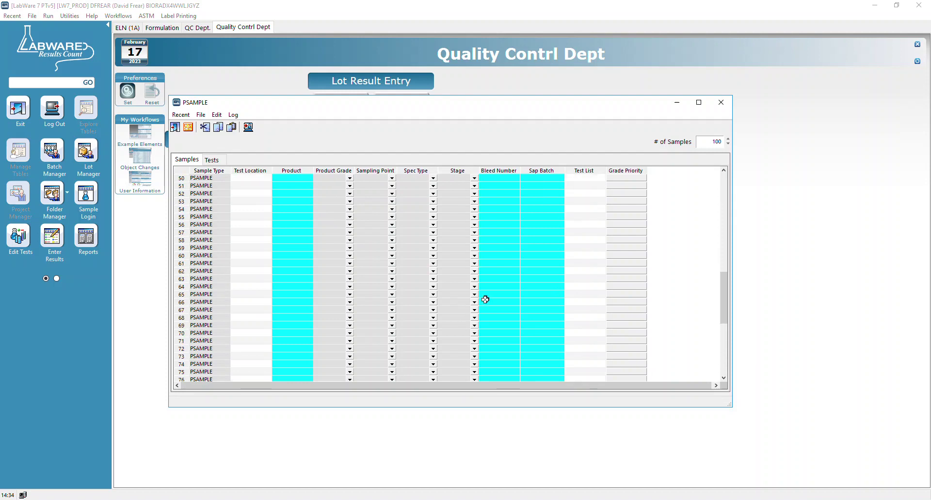
pyautogui.scroll(8, 492, 290)
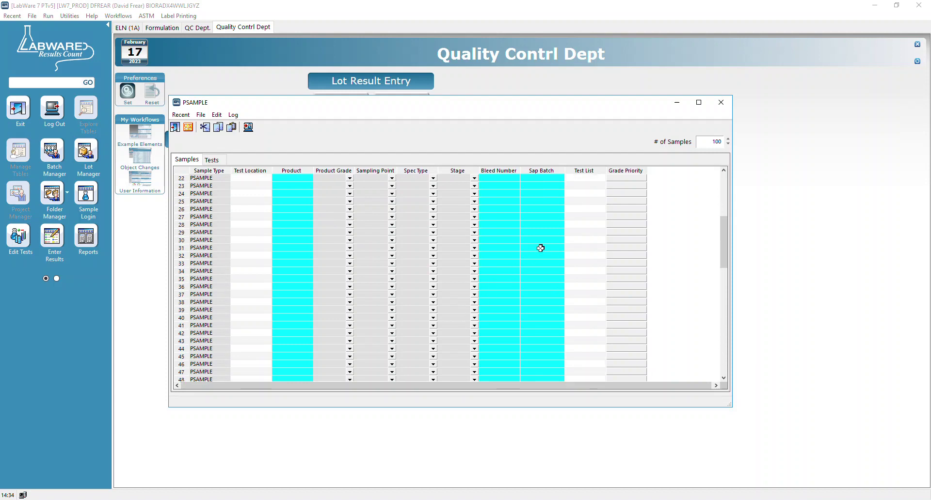
pyautogui.moveTo(723, 242); pyautogui.dragTo(724, 184)
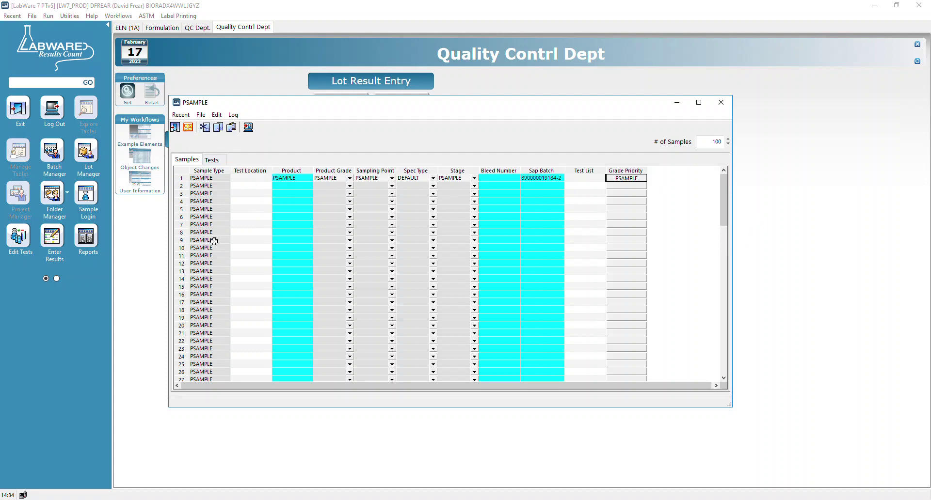
pyautogui.click(258, 180)
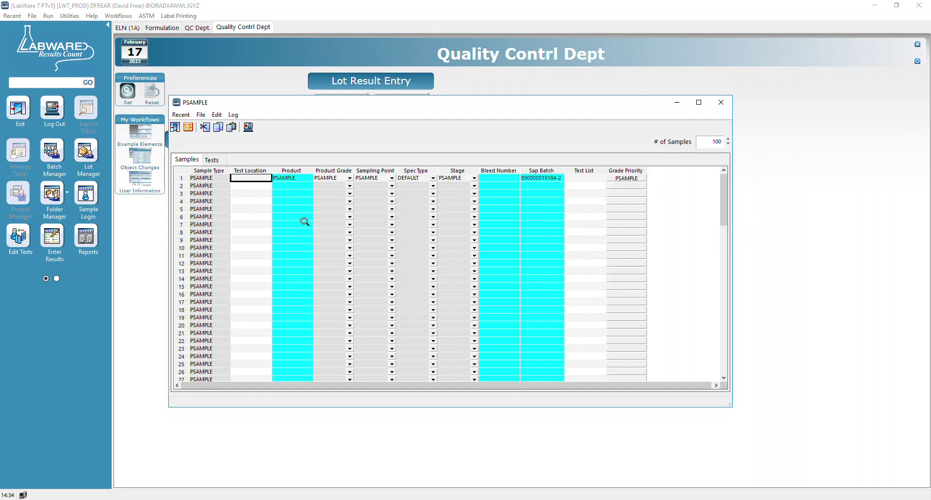
pyautogui.write('qc')
pyautogui.doubleClick(264, 179)
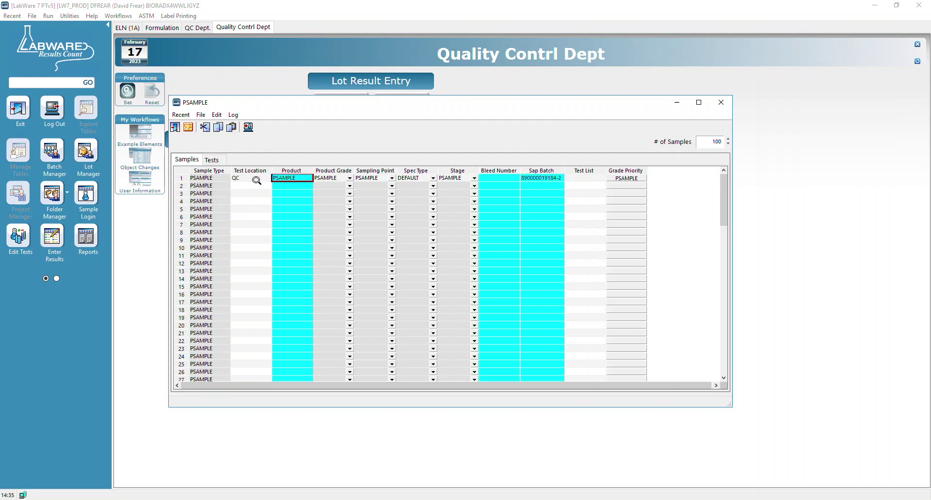
pyautogui.doubleClick(257, 179)
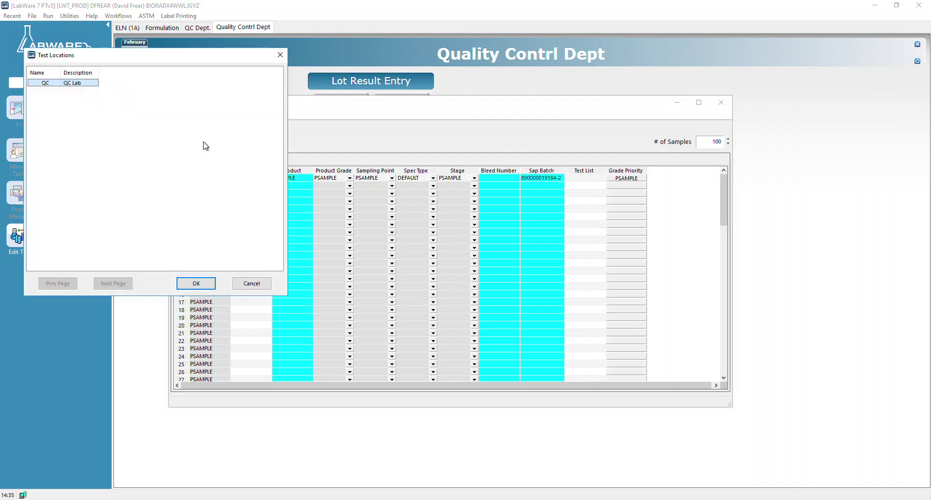
pyautogui.click(257, 290)
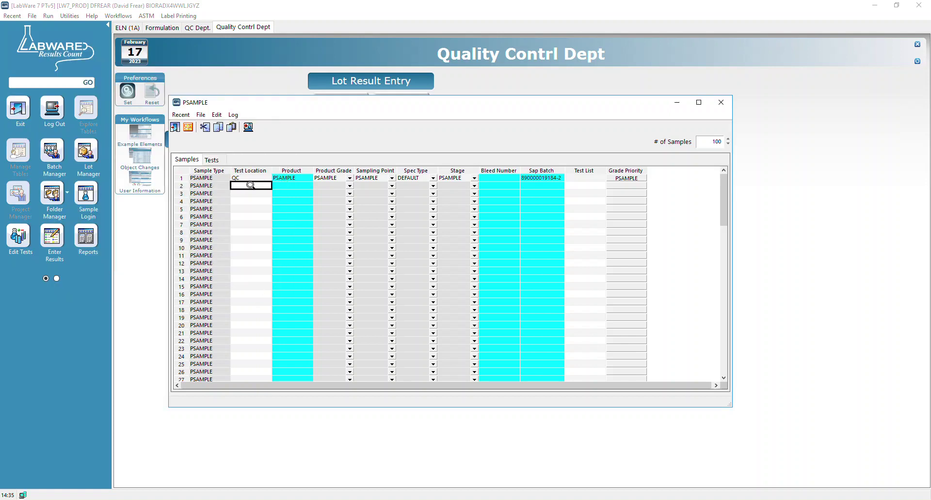
pyautogui.doubleClick(251, 185)
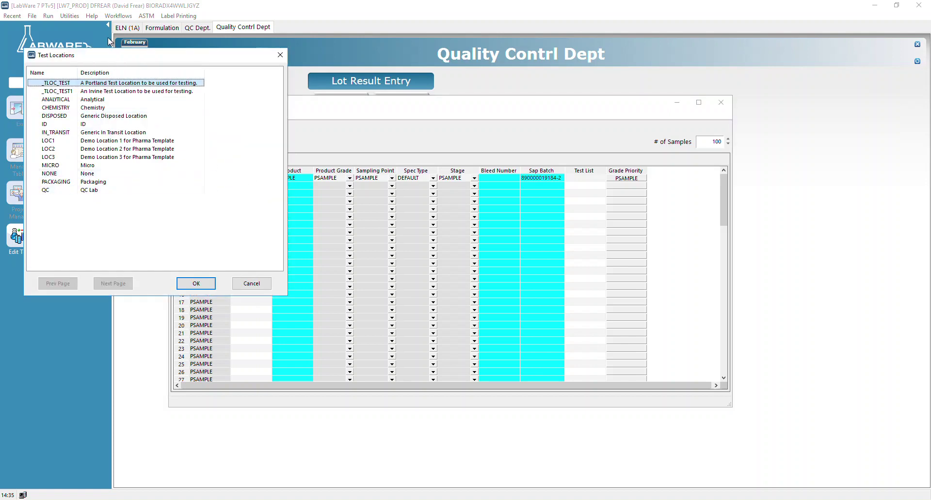
pyautogui.click(251, 284)
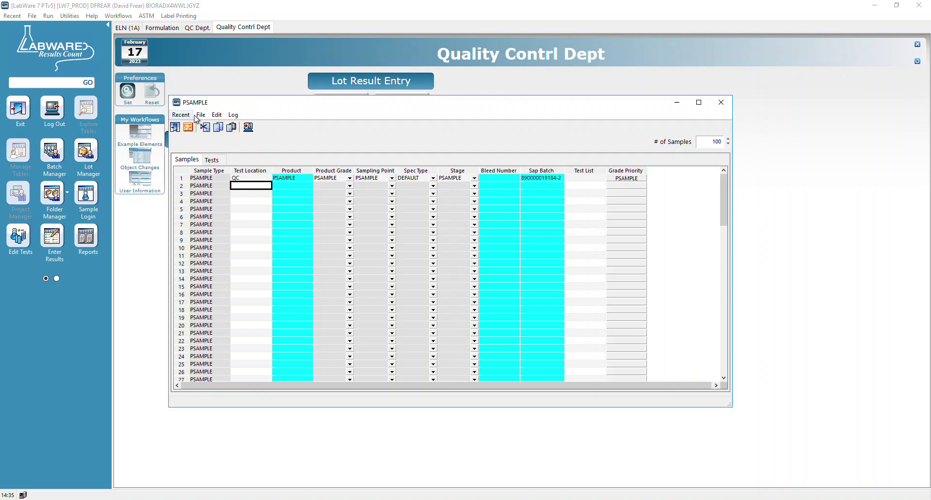
# Use Edit > Propagate Down to copy row 1's details into all 100 rows
pyautogui.click(217, 116)
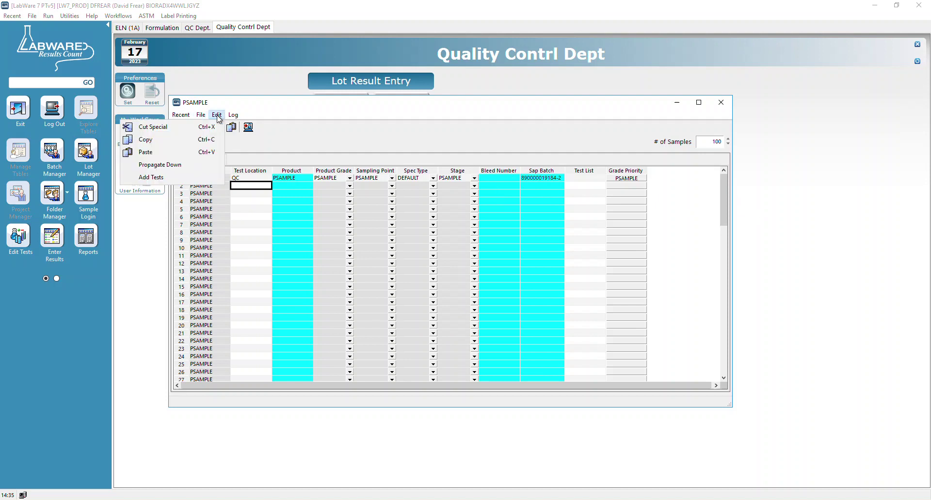
pyautogui.click(184, 165)
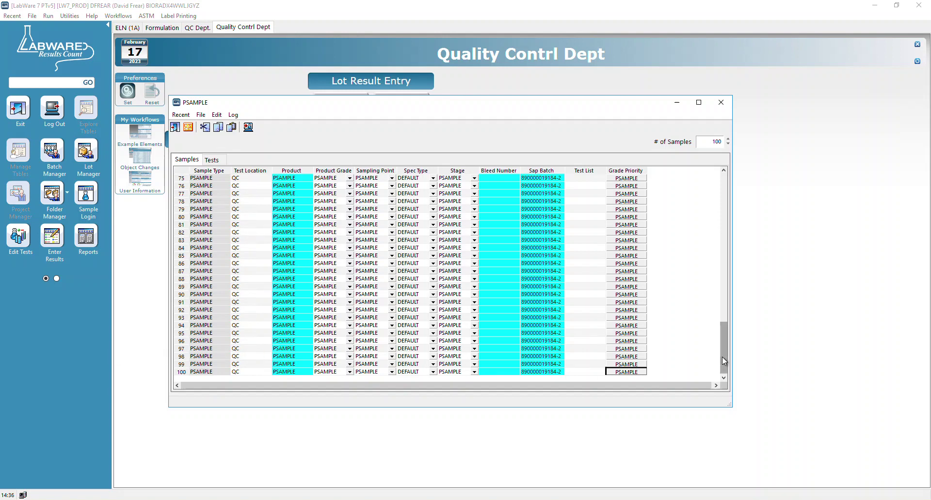
pyautogui.moveTo(722, 356); pyautogui.dragTo(720, 191)
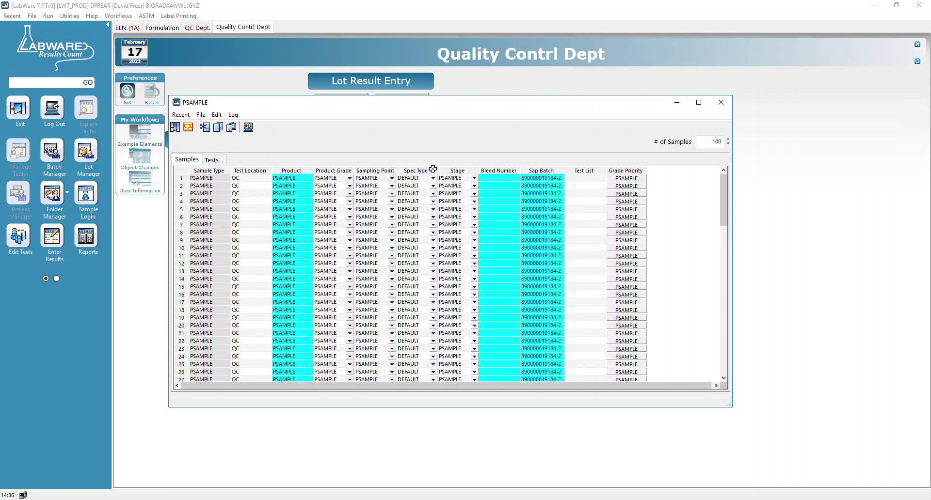
pyautogui.moveTo(447, 107); pyautogui.dragTo(426, 89)
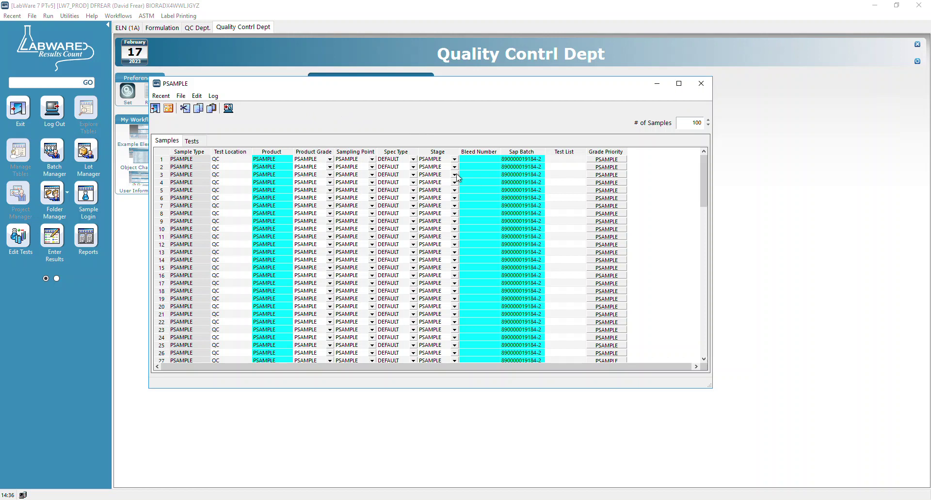
pyautogui.click(479, 160)
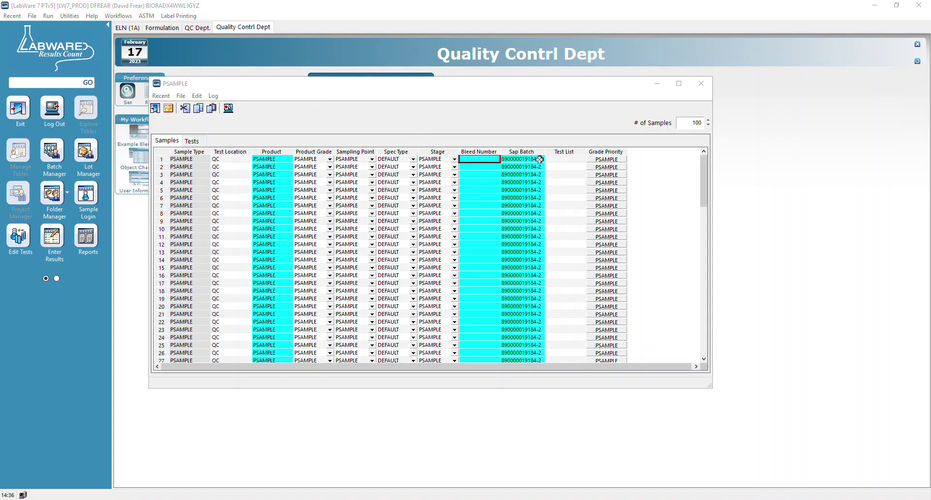
pyautogui.click(478, 160)
pyautogui.hotkey('ctrl', 'v')
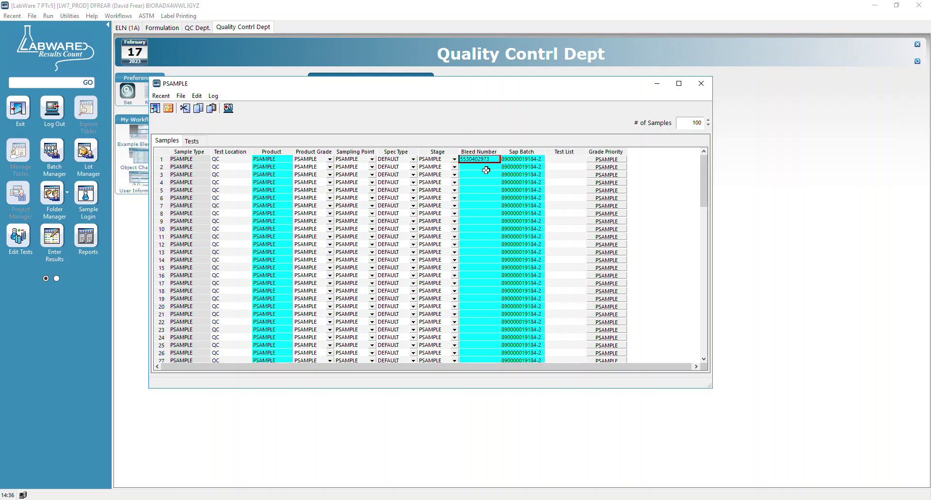
pyautogui.click(485, 170)
pyautogui.hotkey('alt', 'Tab')
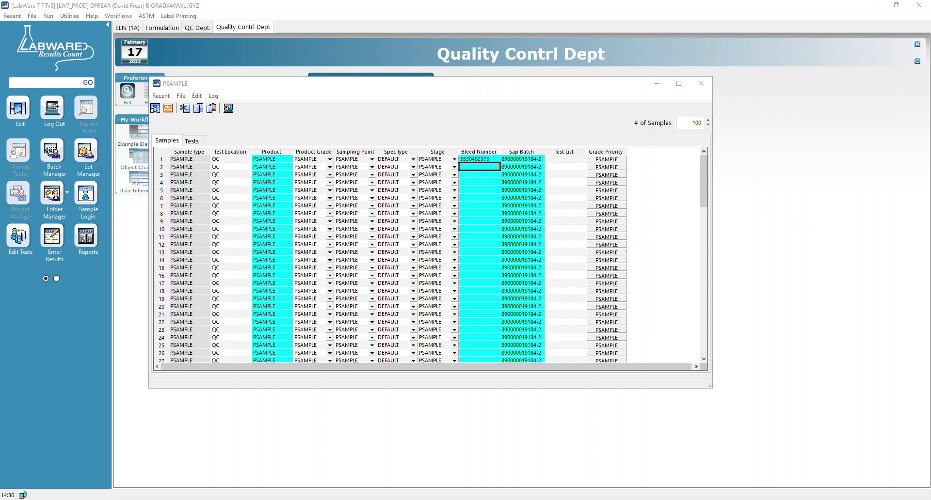
pyautogui.click(492, 167)
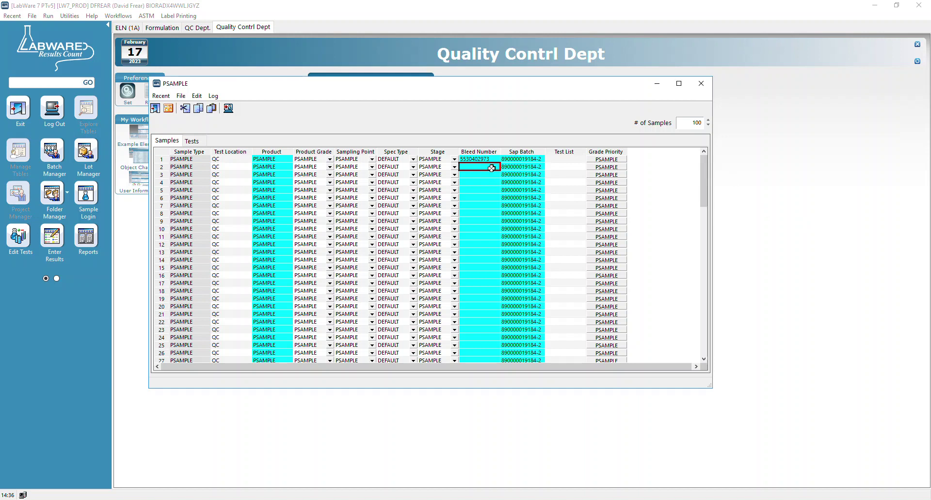
pyautogui.hotkey('ctrl', 'v')
pyautogui.press('Return')
# Paste the remaining bleed numbers into rows 3 through 100
pyautogui.hotkey('alt', 'Tab')
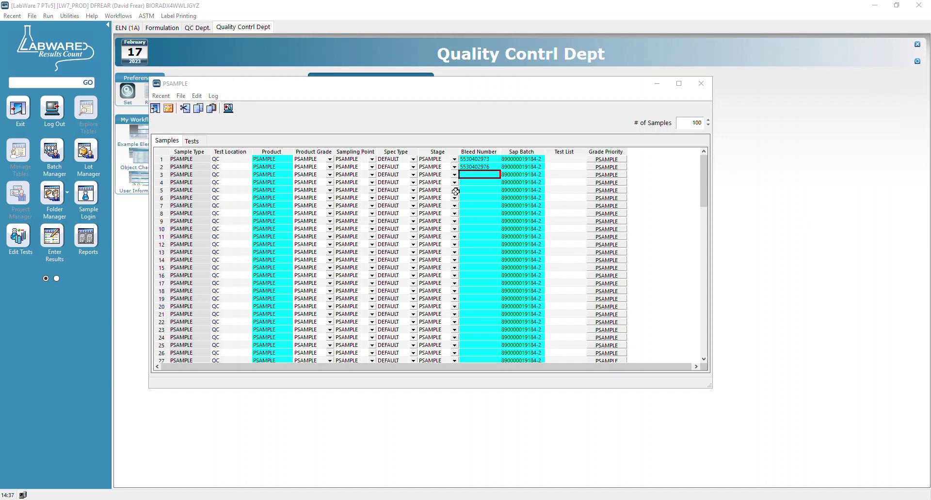
pyautogui.click(473, 174)
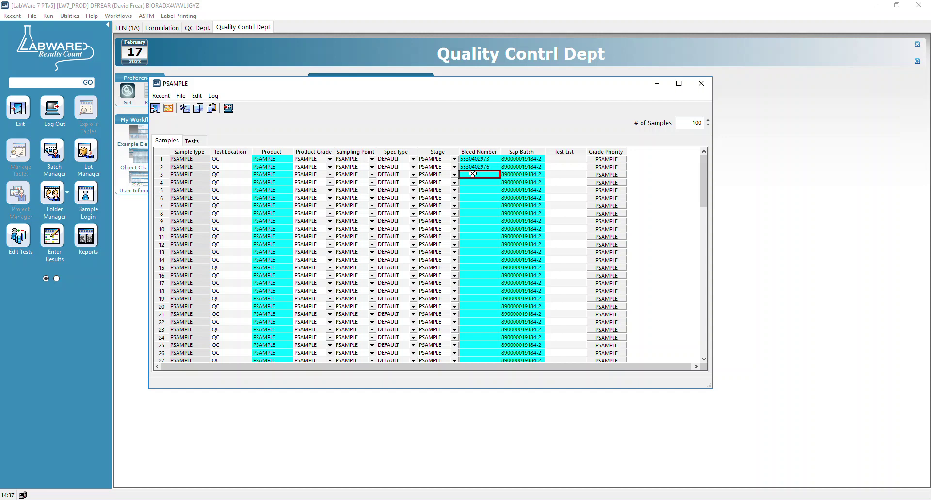
pyautogui.hotkey('ctrl', 'v')
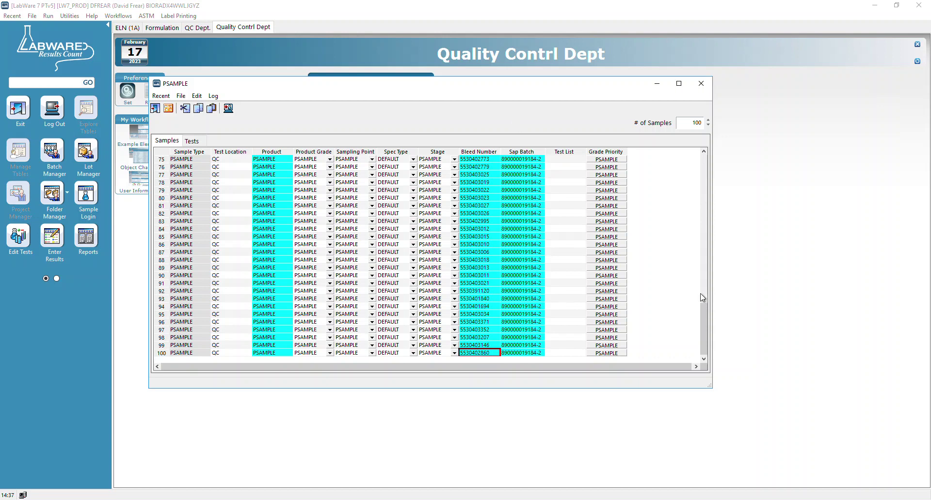
pyautogui.moveTo(705, 319); pyautogui.dragTo(711, 162)
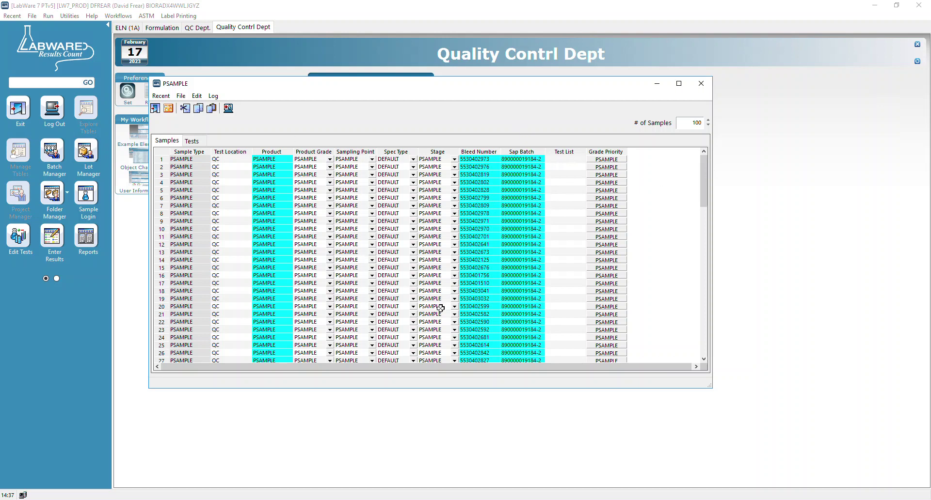
pyautogui.click(216, 97)
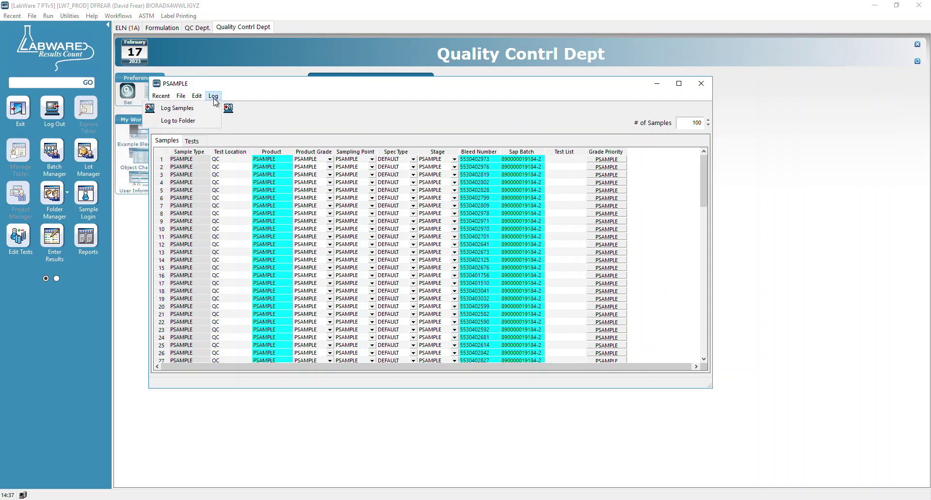
# Log all 100 PSAMPLE samples from the Log menu and wait for the grid to close
pyautogui.click(291, 87)
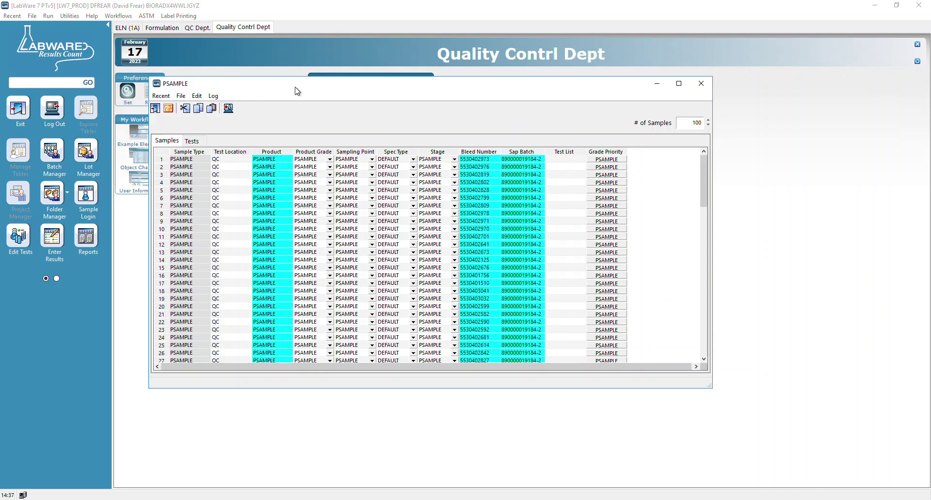
pyautogui.click(220, 99)
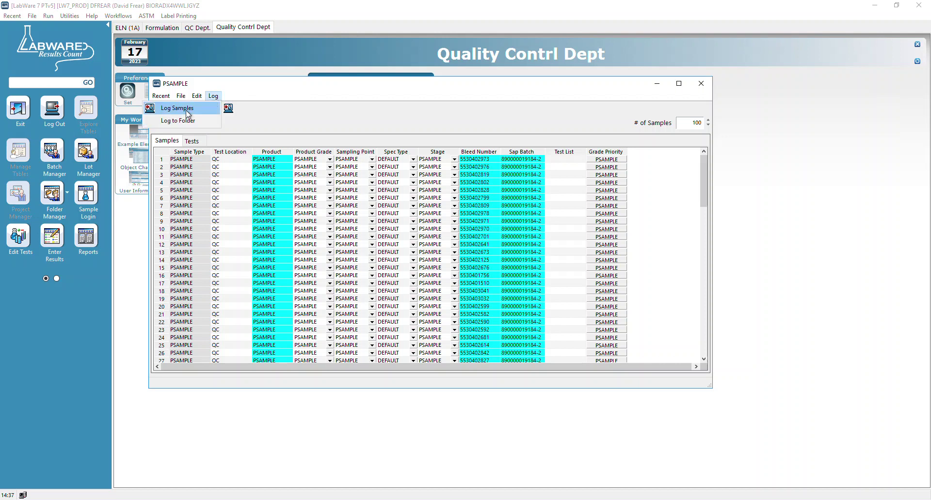
pyautogui.click(290, 94)
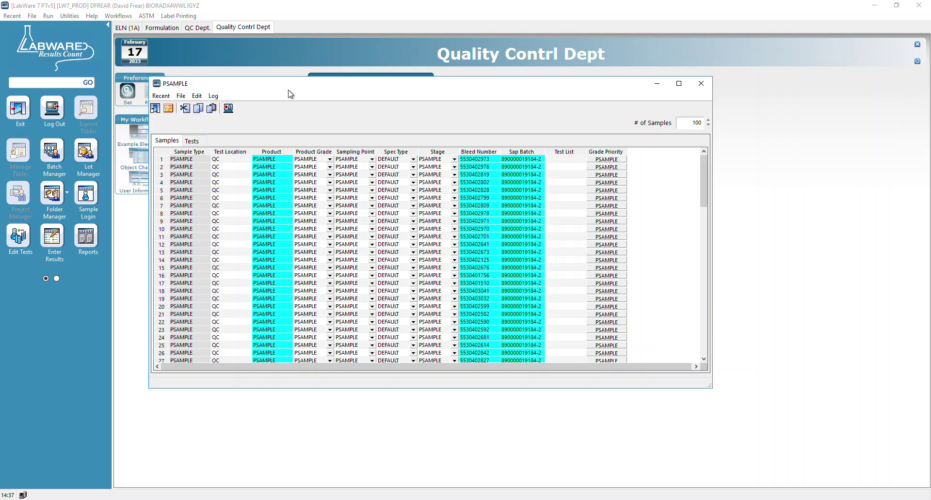
pyautogui.click(228, 110)
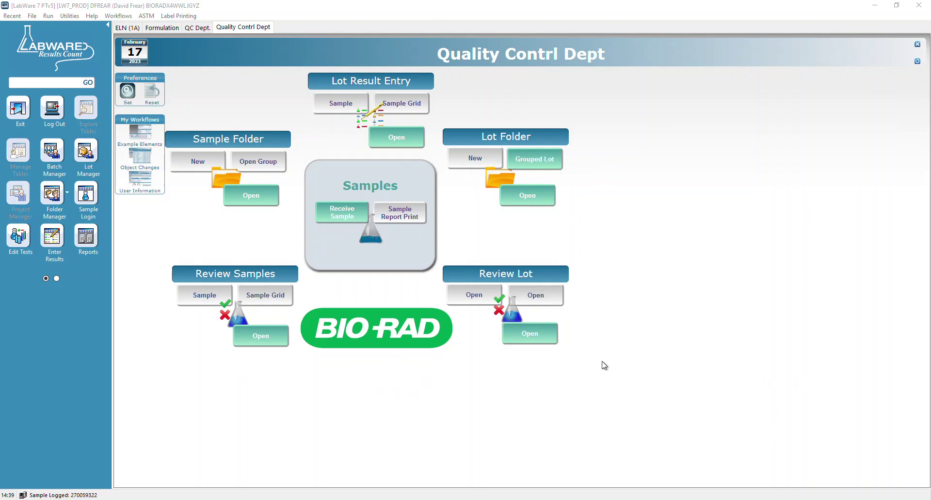
pyautogui.click(49, 16)
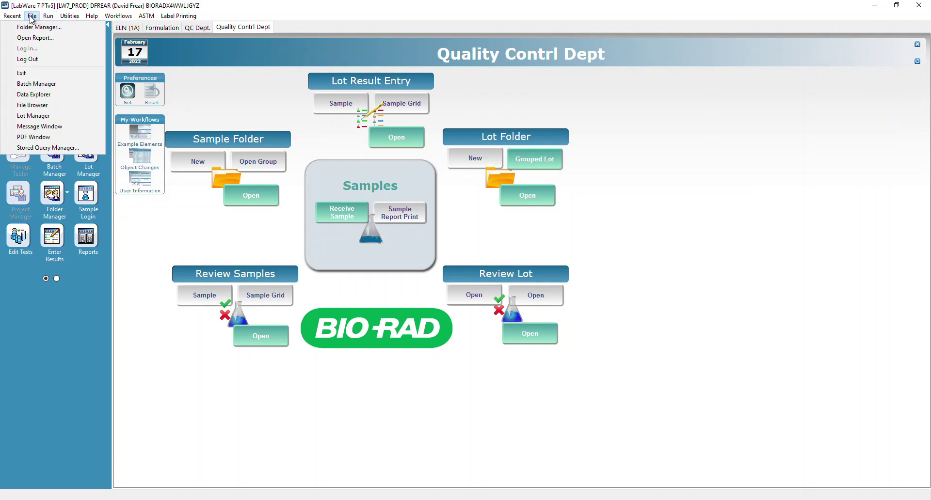
# Open Data Explorer from the File menu and load the saved PSAMPLE_DUPLICATES query
pyautogui.moveTo(31, 19)
pyautogui.click(29, 94)
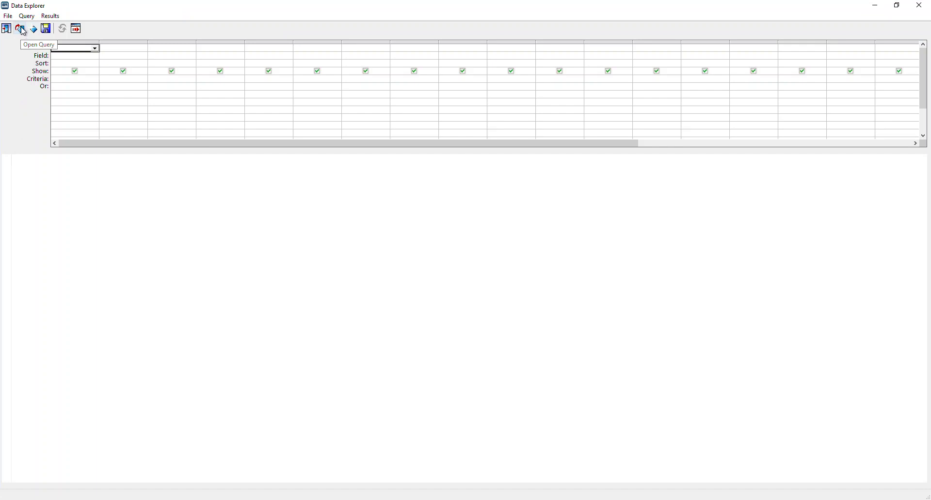
pyautogui.click(22, 30)
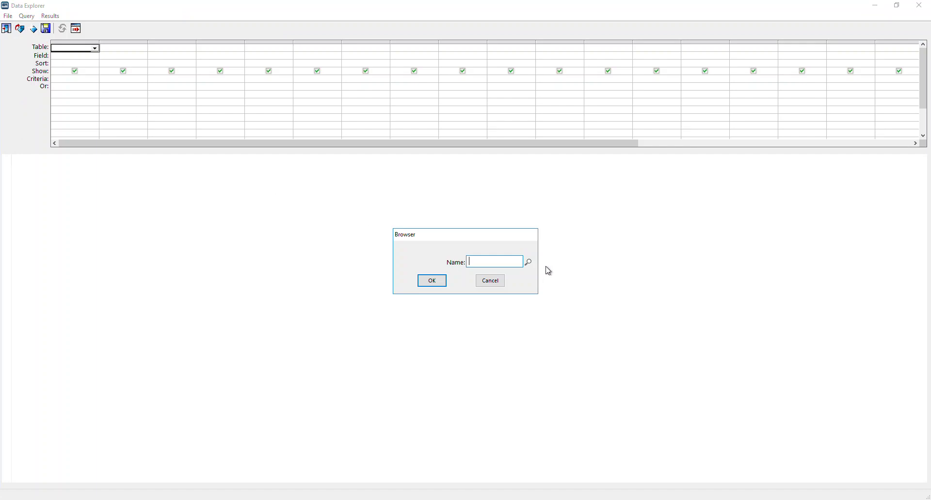
pyautogui.click(529, 262)
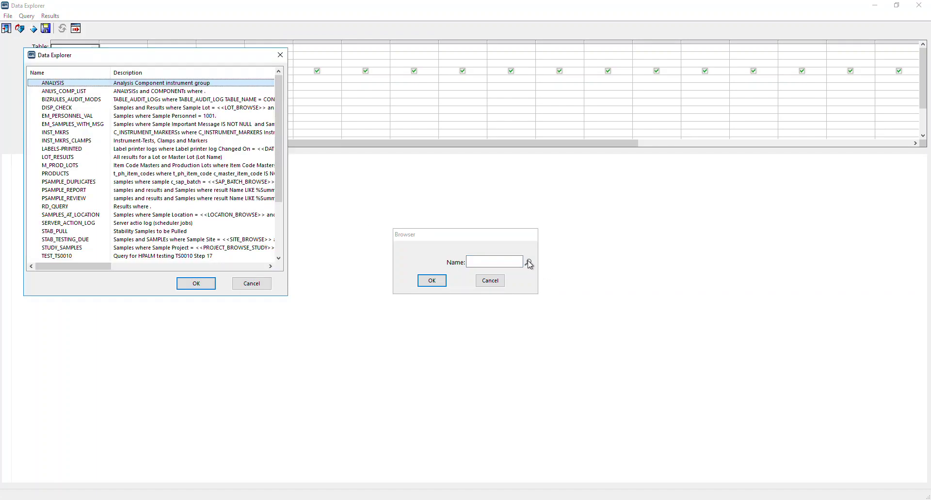
pyautogui.click(86, 181)
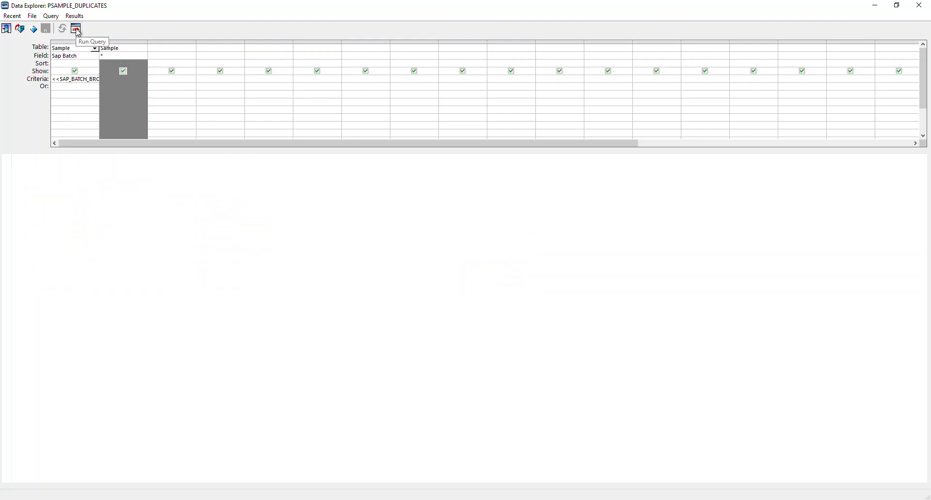
pyautogui.click(77, 30)
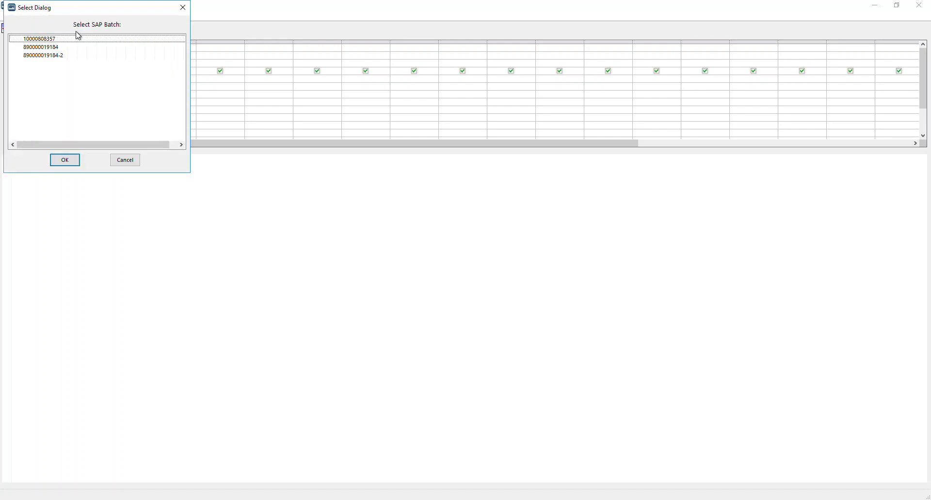
pyautogui.click(43, 60)
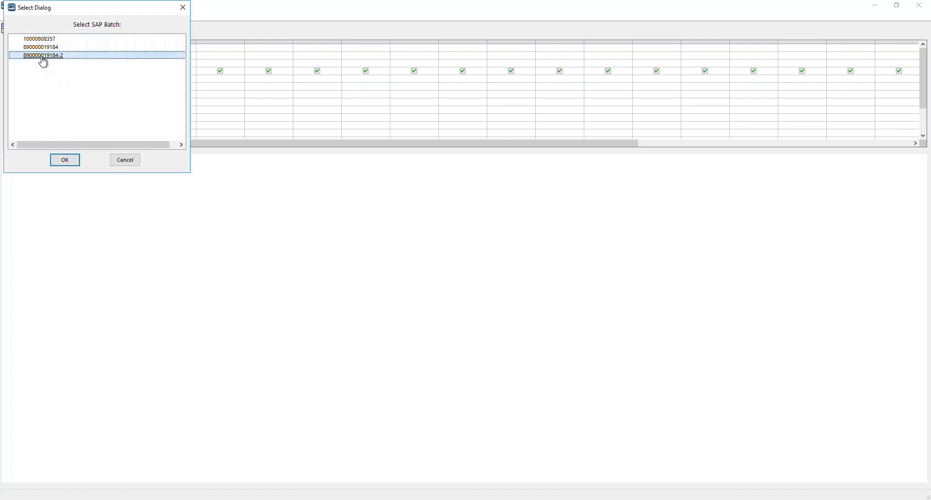
pyautogui.click(65, 160)
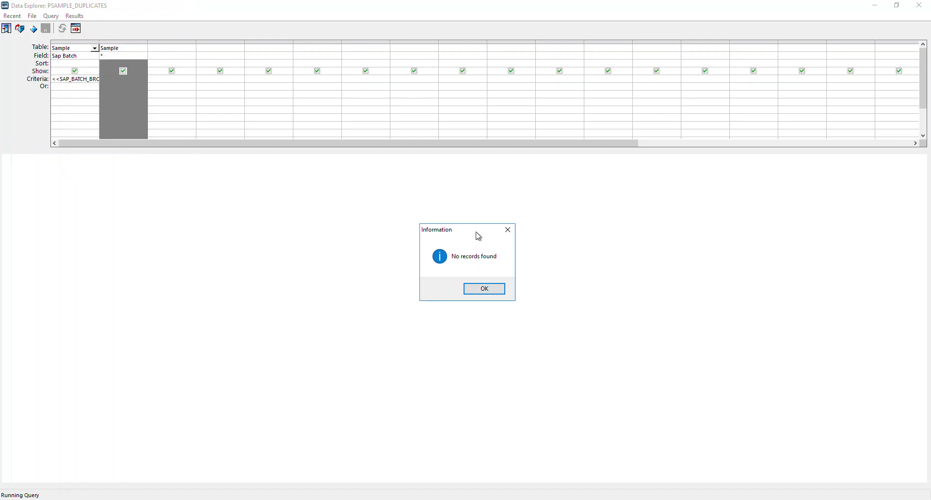
pyautogui.moveTo(477, 232); pyautogui.dragTo(334, 199)
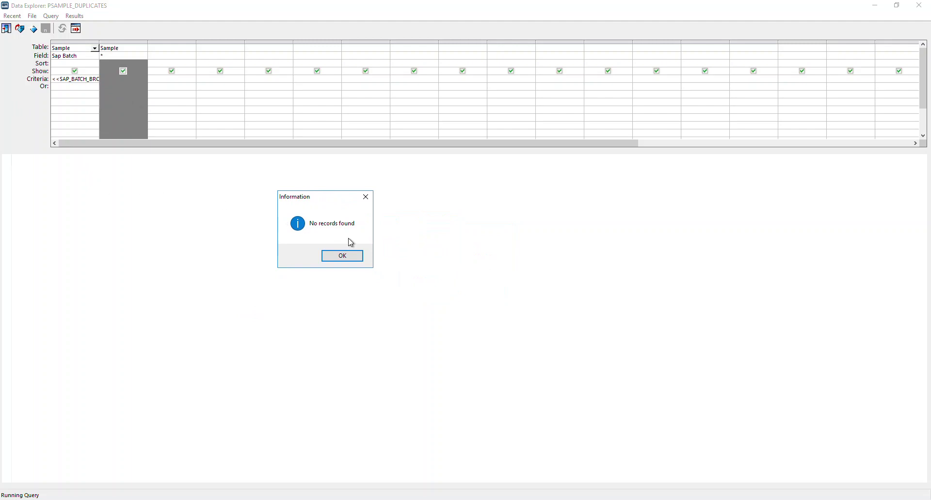
pyautogui.click(349, 264)
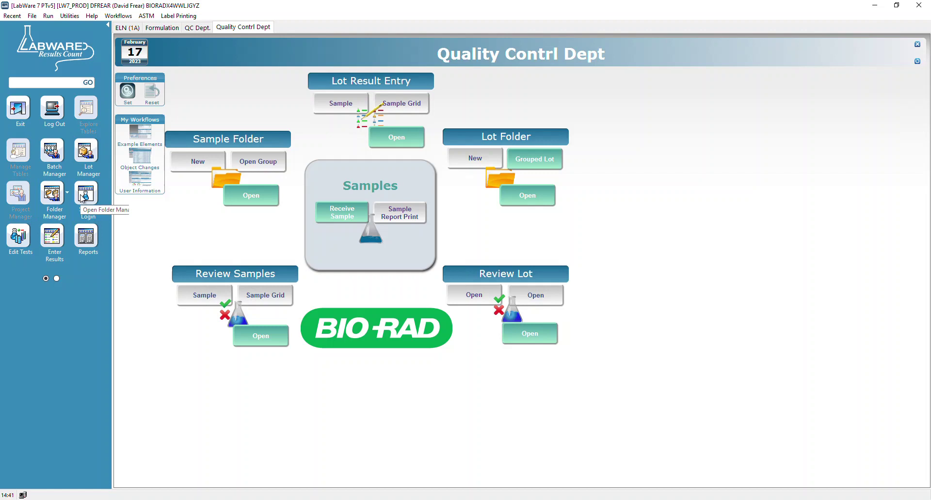
# Open the Folder Manager for SAMPLE folders
pyautogui.click(54, 194)
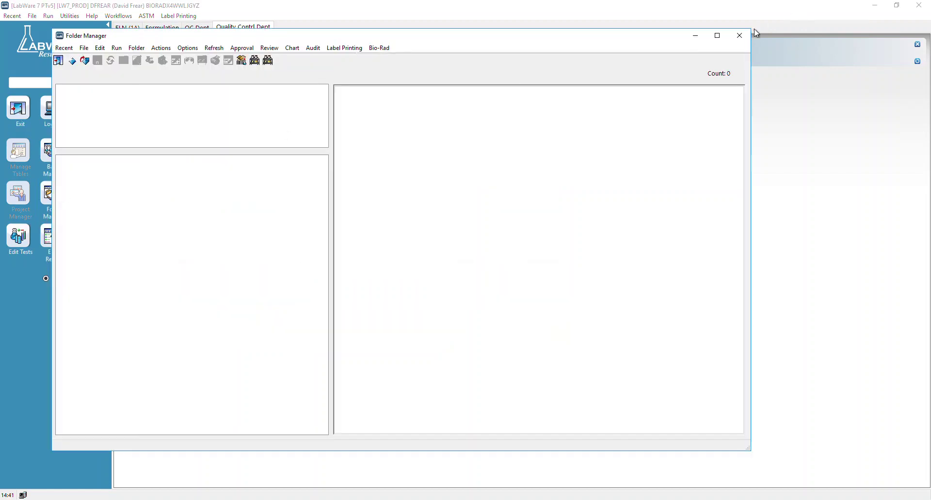
pyautogui.click(739, 36)
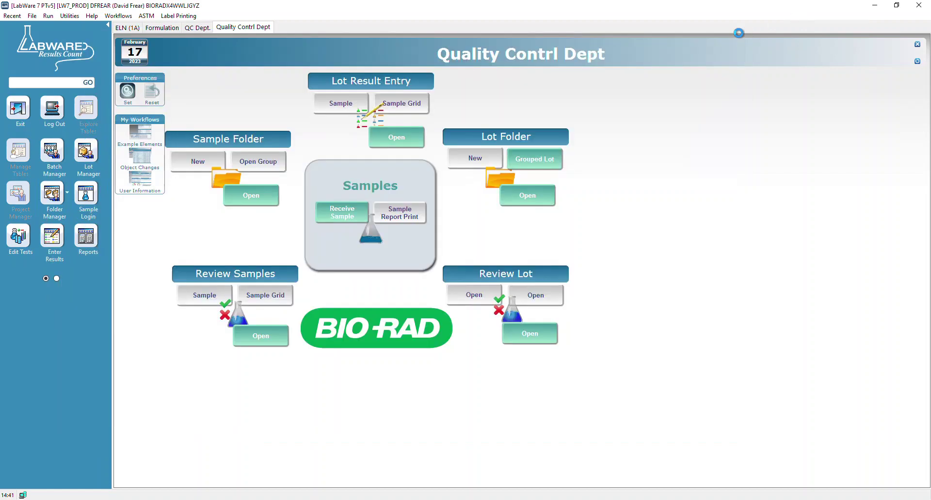
pyautogui.click(68, 194)
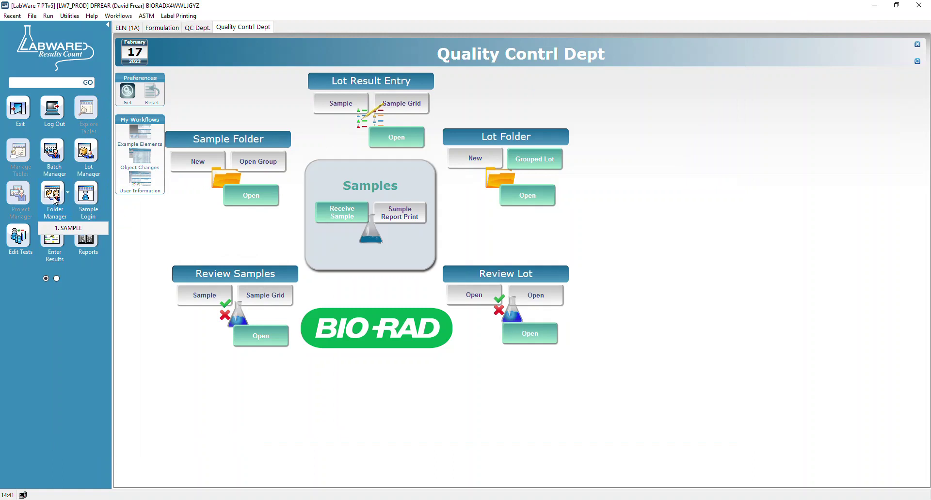
pyautogui.click(49, 196)
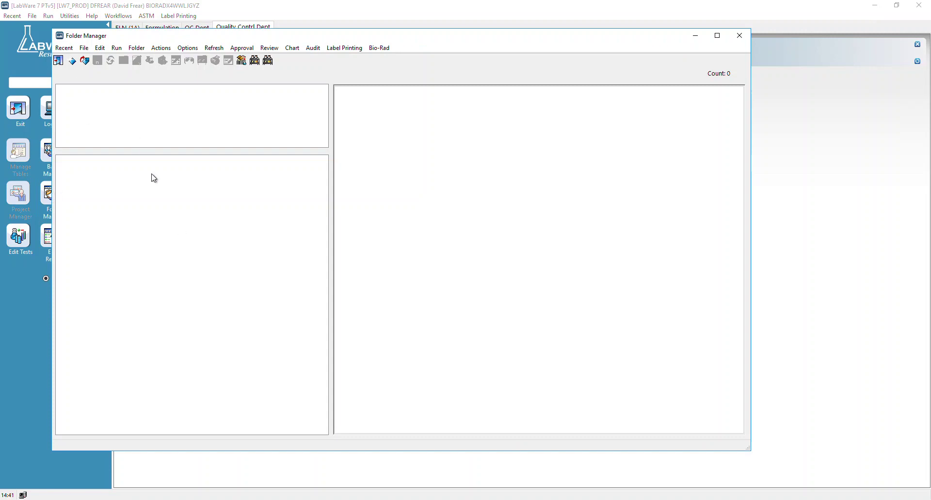
# Create a new folder named PS using the PSAMPLE template
pyautogui.click(73, 62)
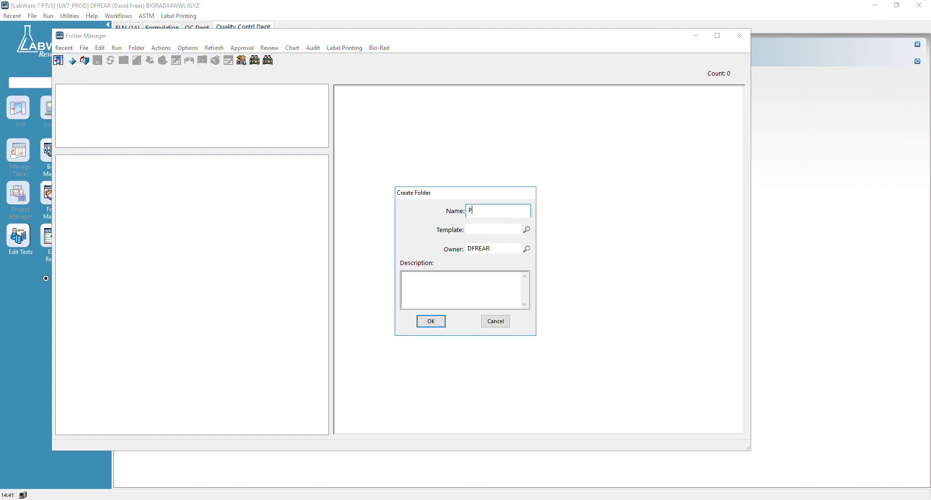
pyautogui.click(517, 229)
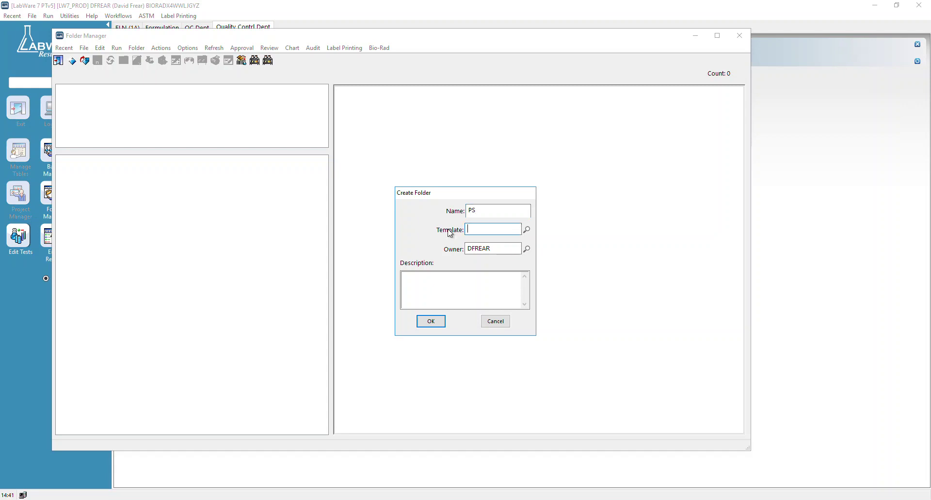
pyautogui.click(527, 231)
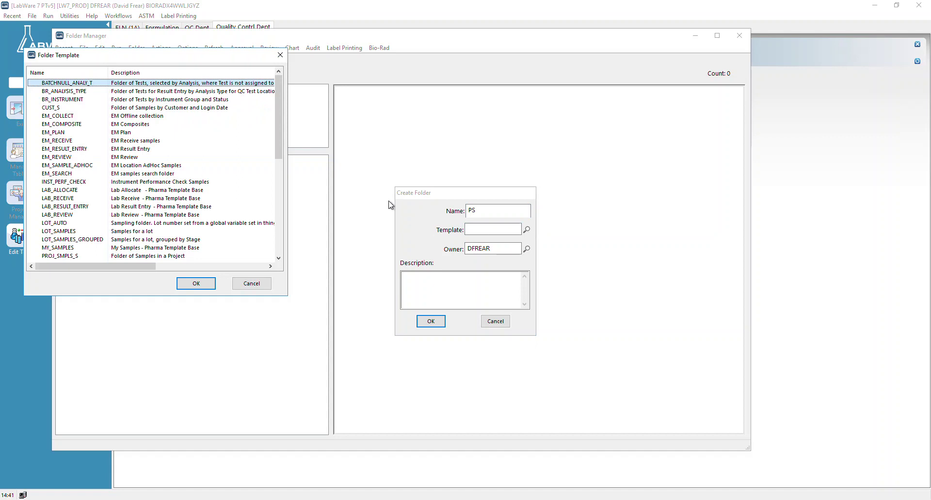
pyautogui.moveTo(280, 136); pyautogui.dragTo(280, 158)
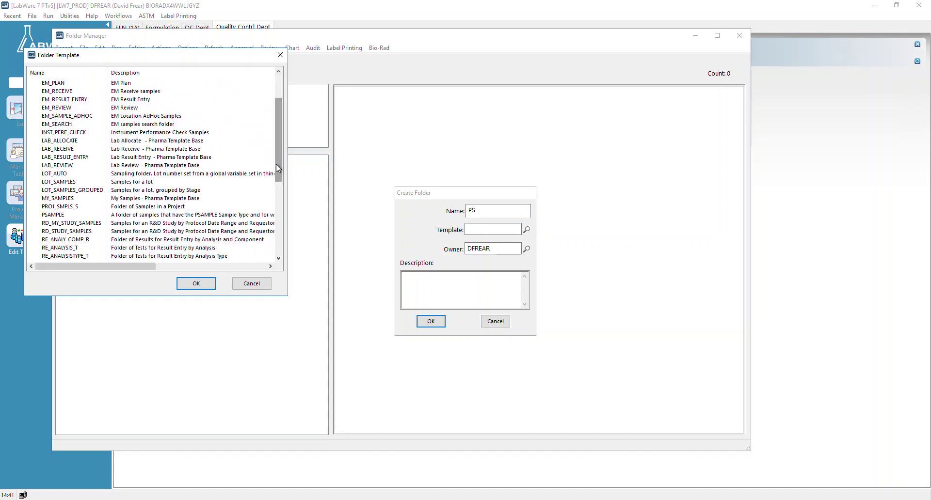
pyautogui.click(145, 216)
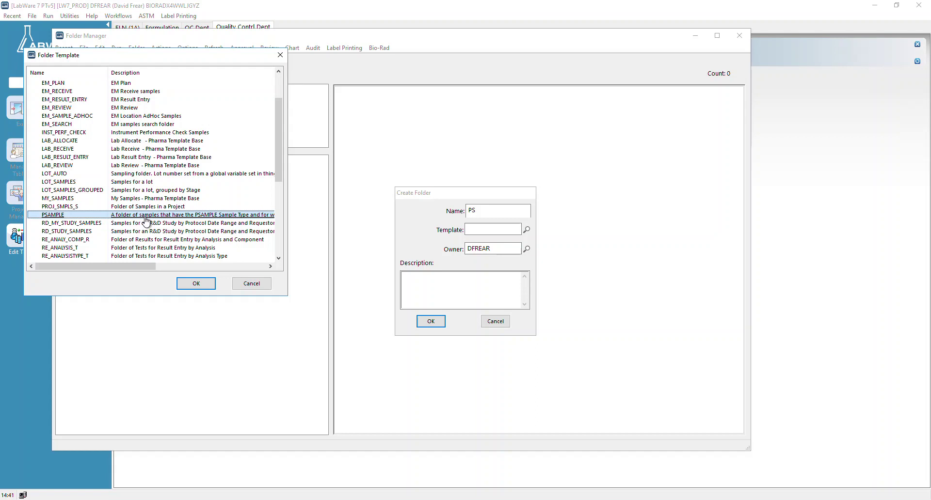
pyautogui.click(206, 286)
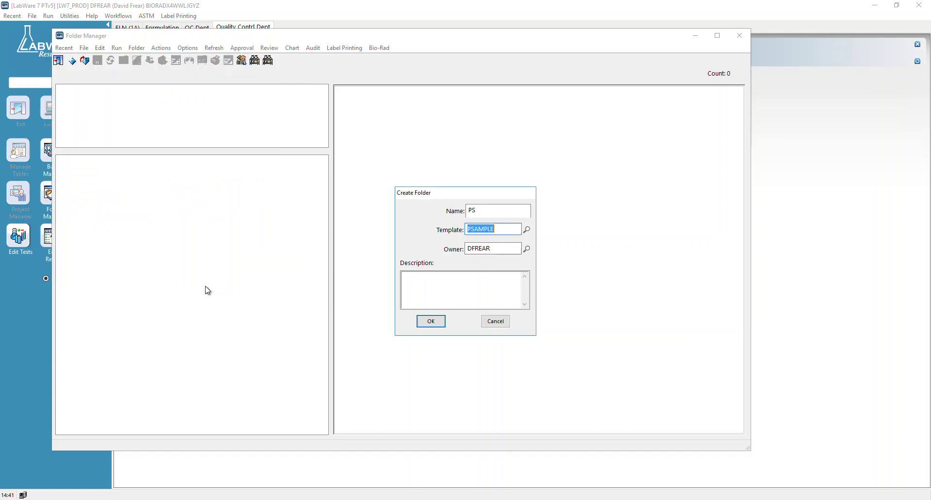
pyautogui.click(431, 322)
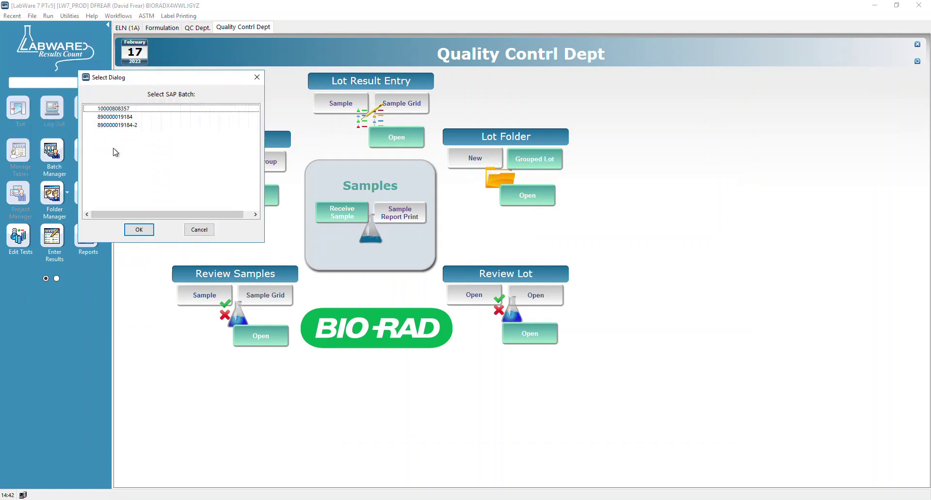
pyautogui.click(125, 127)
pyautogui.click(142, 232)
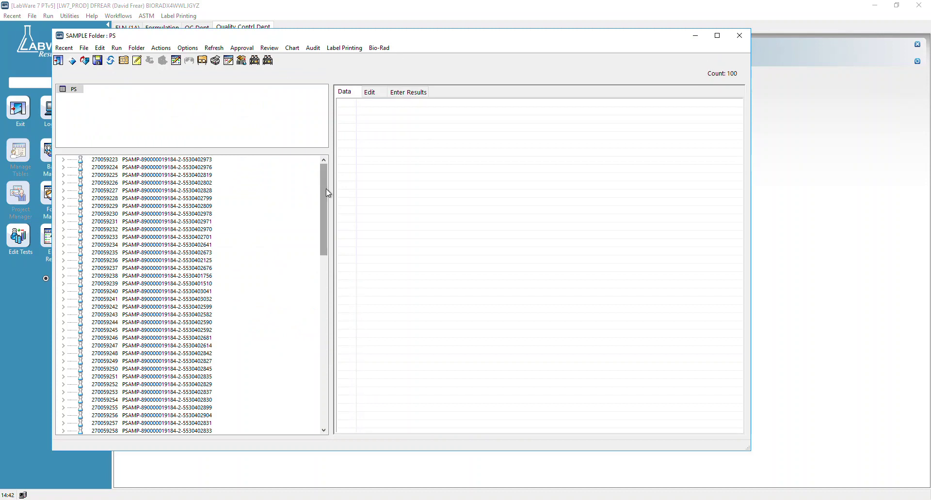
pyautogui.moveTo(326, 193); pyautogui.dragTo(350, 173)
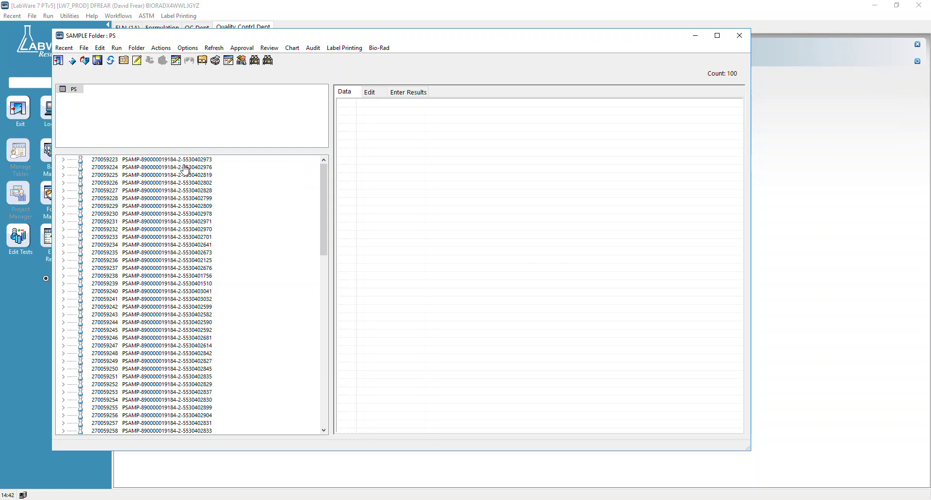
pyautogui.moveTo(323, 183); pyautogui.dragTo(317, 370)
pyautogui.moveTo(326, 309); pyautogui.dragTo(256, 183)
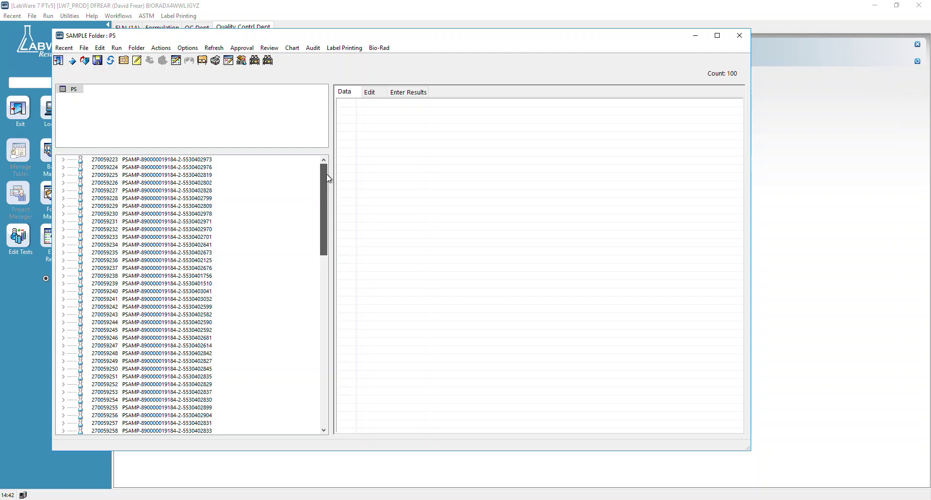
pyautogui.scroll(1, 318, 212)
pyautogui.moveTo(318, 211); pyautogui.dragTo(318, 255)
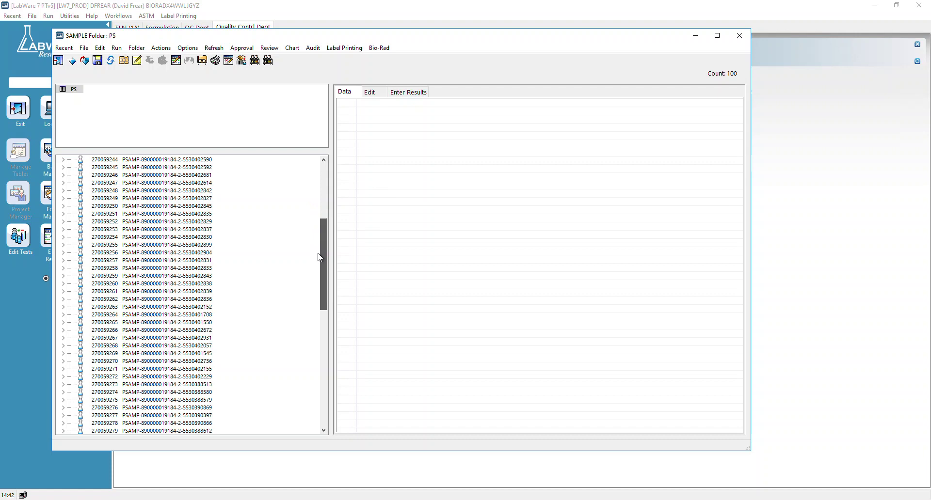
pyautogui.click(151, 184)
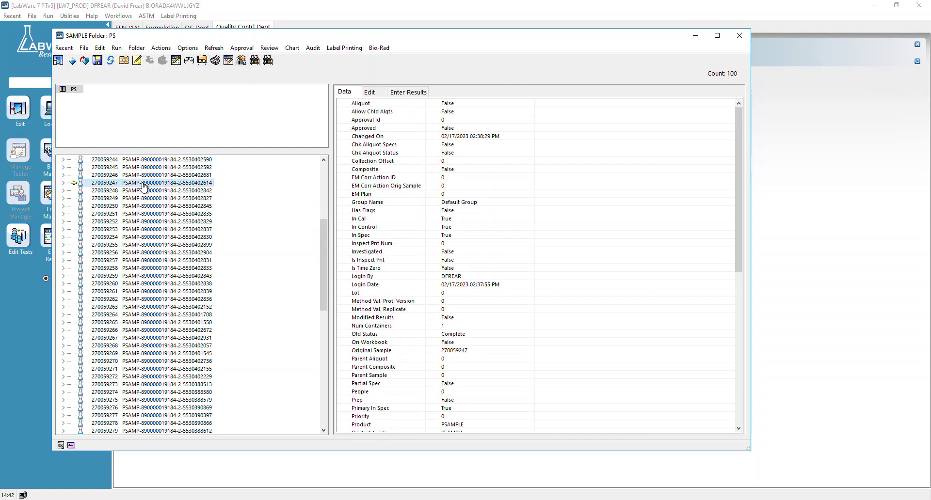
pyautogui.click(188, 50)
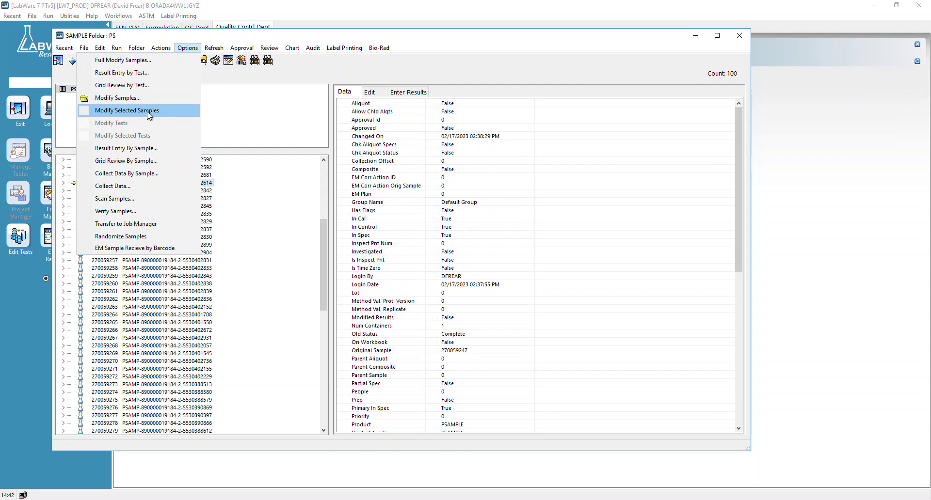
pyautogui.click(117, 111)
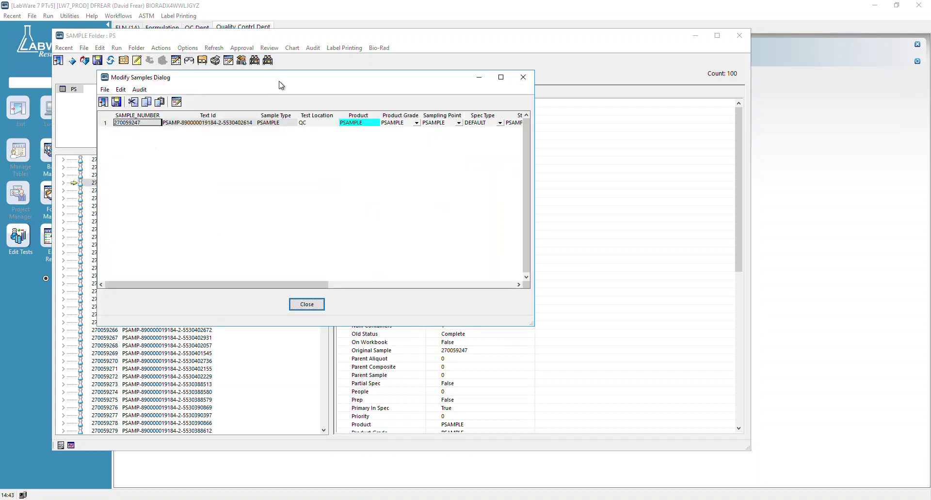
pyautogui.moveTo(279, 86); pyautogui.dragTo(365, 92)
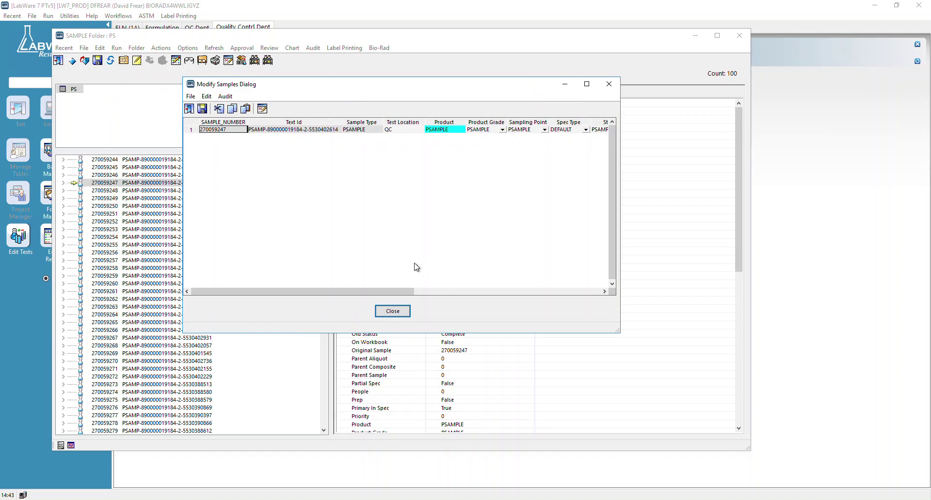
pyautogui.moveTo(393, 290); pyautogui.dragTo(577, 284)
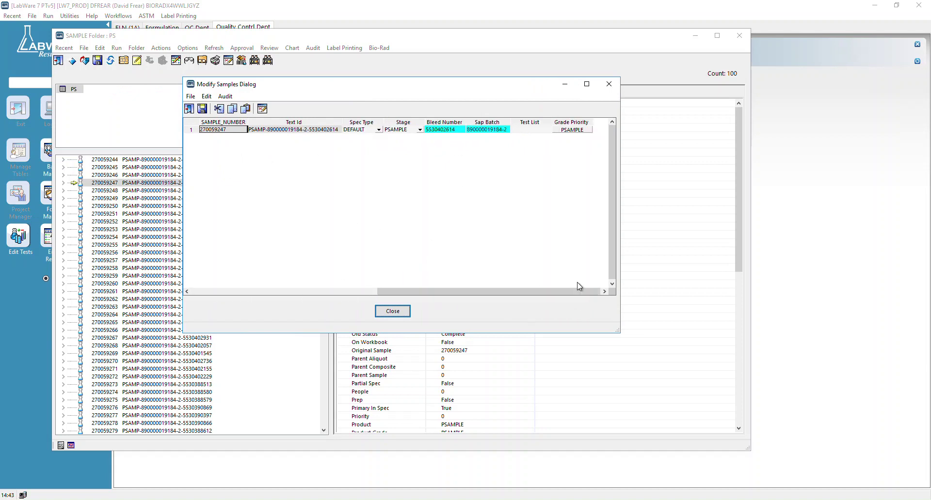
pyautogui.doubleClick(440, 130)
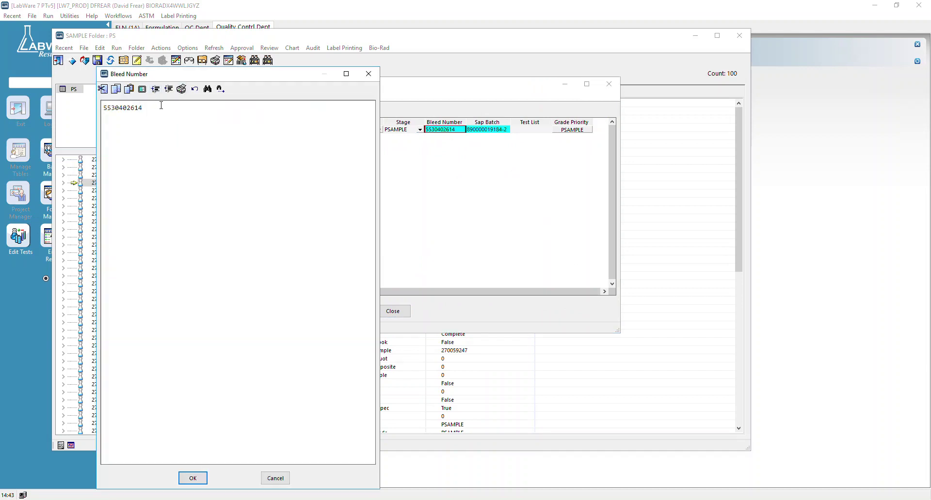
pyautogui.write('-b')
pyautogui.press('BackSpace')
pyautogui.moveTo(284, 78); pyautogui.dragTo(298, 58)
pyautogui.click(291, 461)
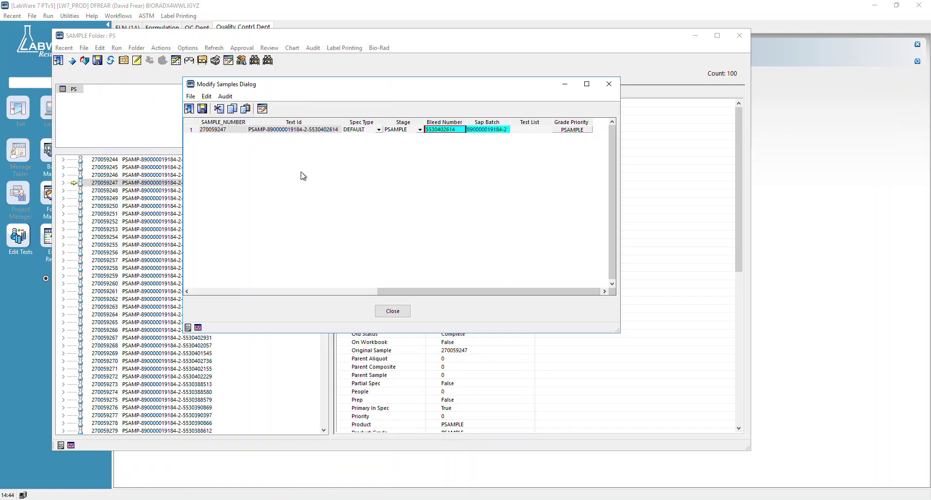
# Close the Modify Samples Dialog without changes, returning to the PS sample folder
pyautogui.click(188, 108)
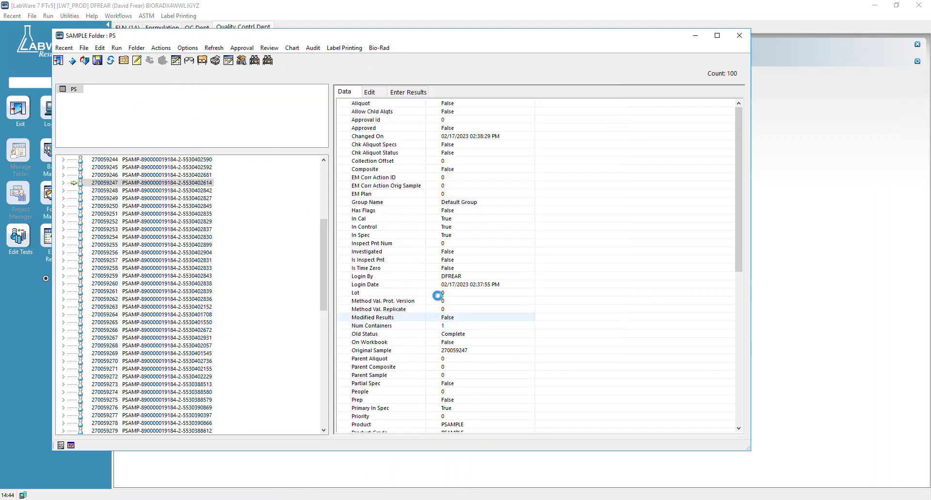